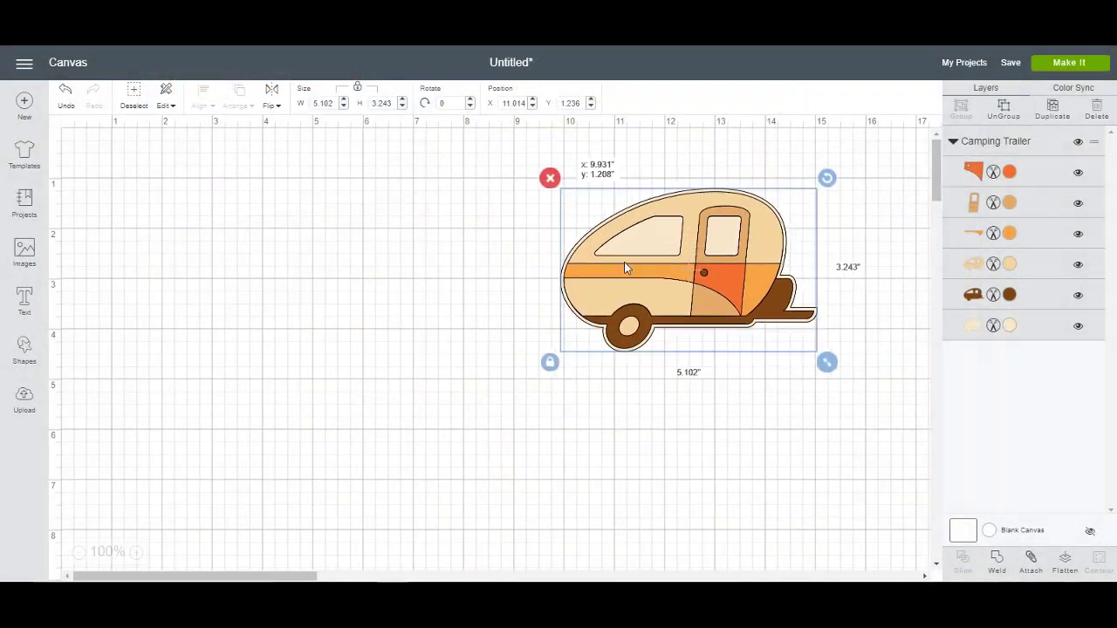
# Move the trailer near the top and pick the dark-blue and light-blue uploaded holder designs.
pyautogui.moveTo(624, 263); pyautogui.dragTo(615, 248)
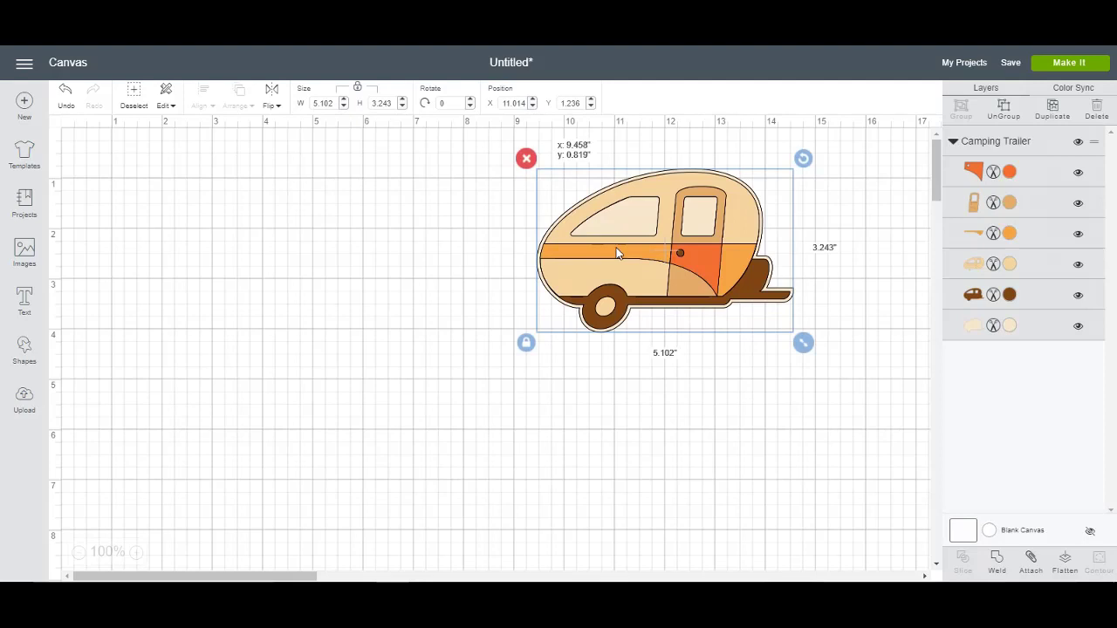
pyautogui.moveTo(616, 252); pyautogui.dragTo(654, 236)
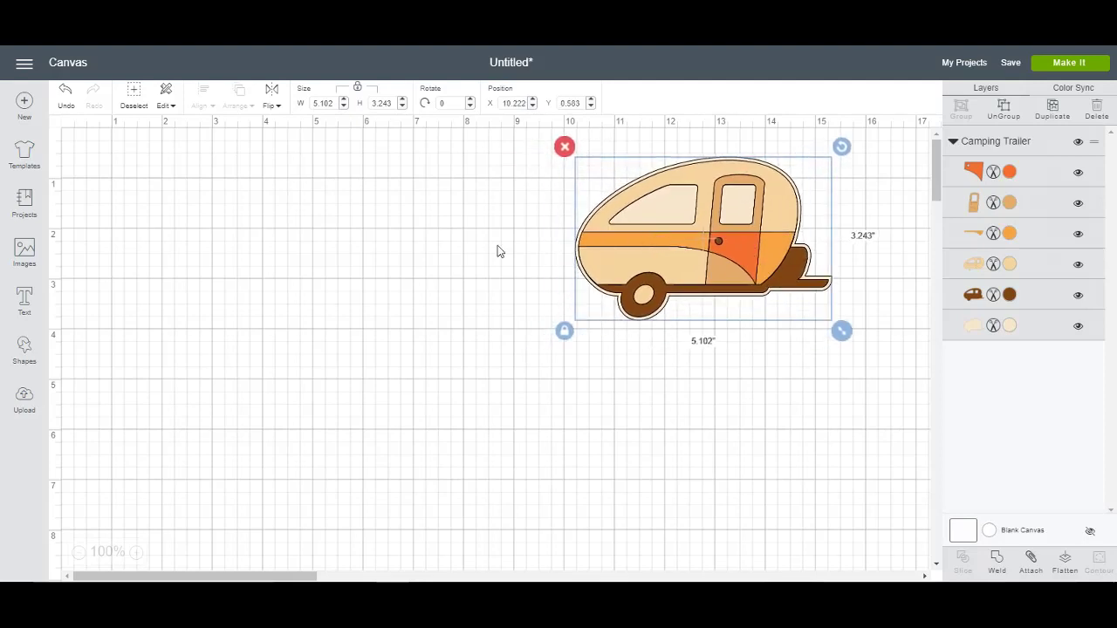
pyautogui.click(24, 400)
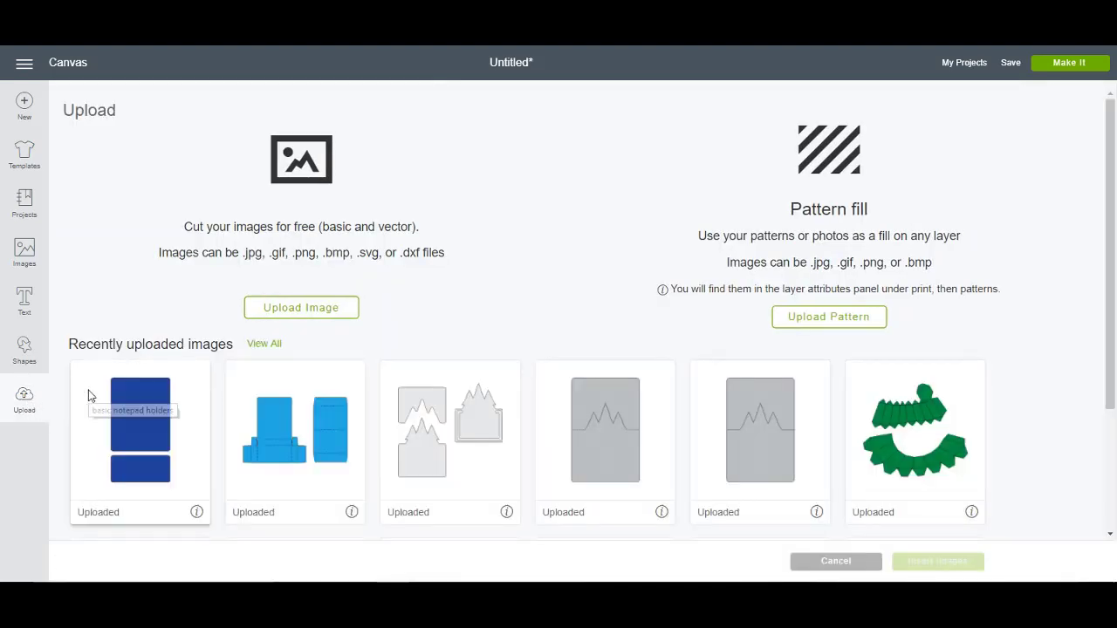
pyautogui.click(145, 441)
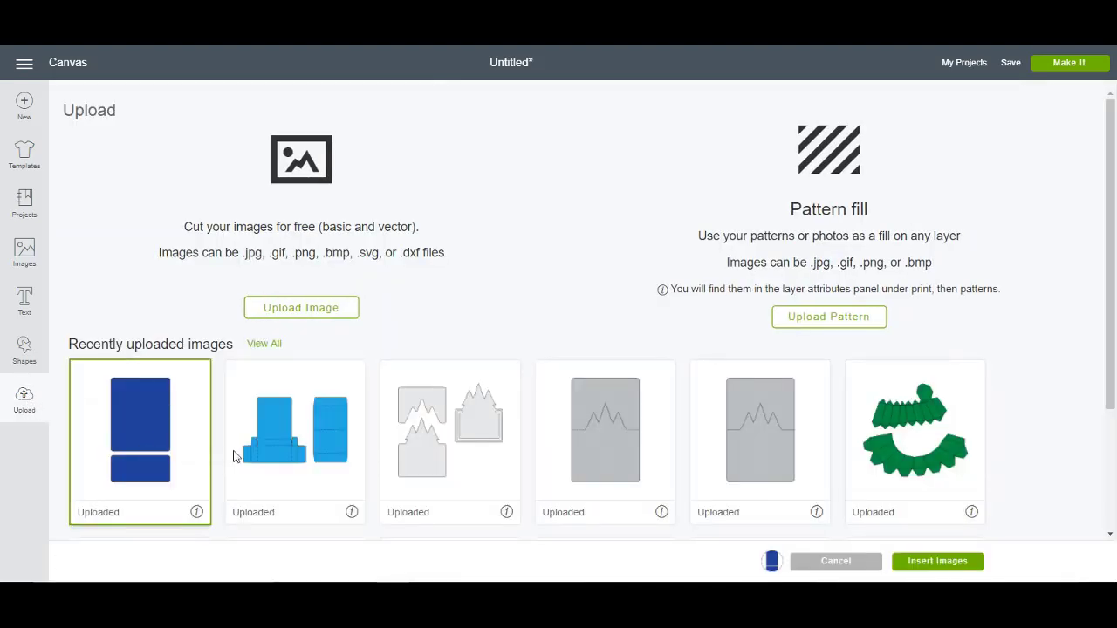
pyautogui.click(300, 460)
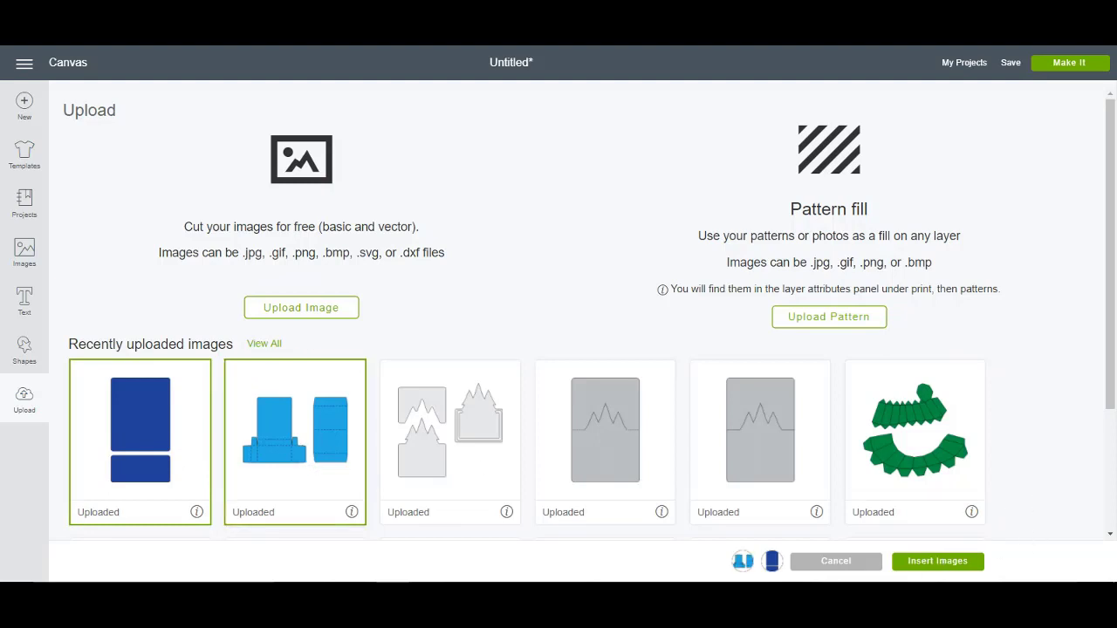
# Insert both notepad holder designs and spread the dark blue panels up and left.
pyautogui.click(923, 563)
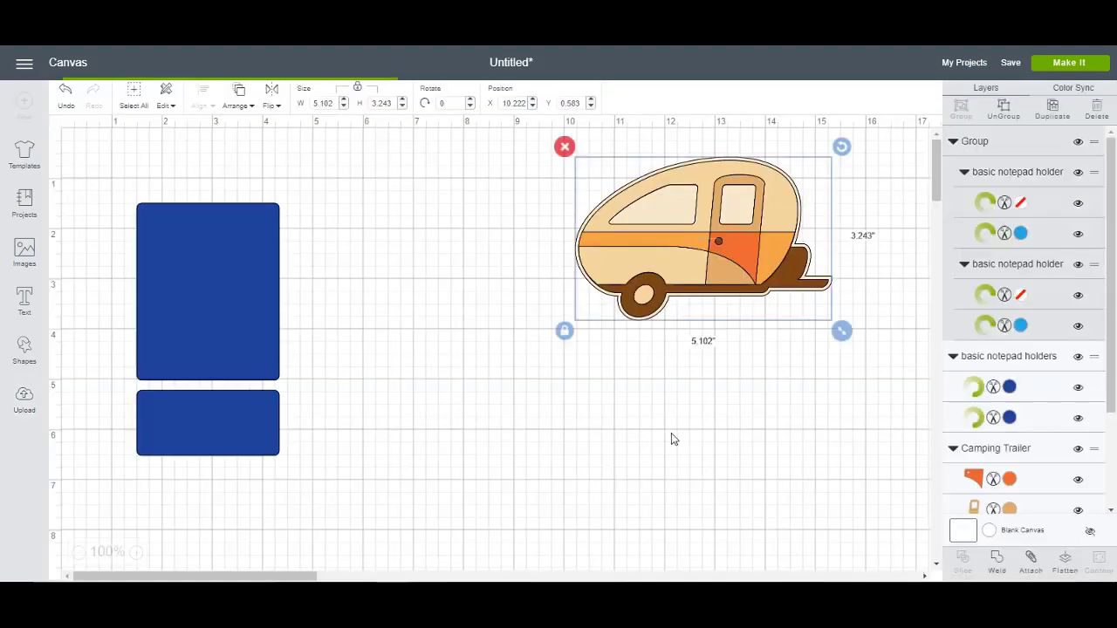
pyautogui.moveTo(178, 267); pyautogui.dragTo(134, 222)
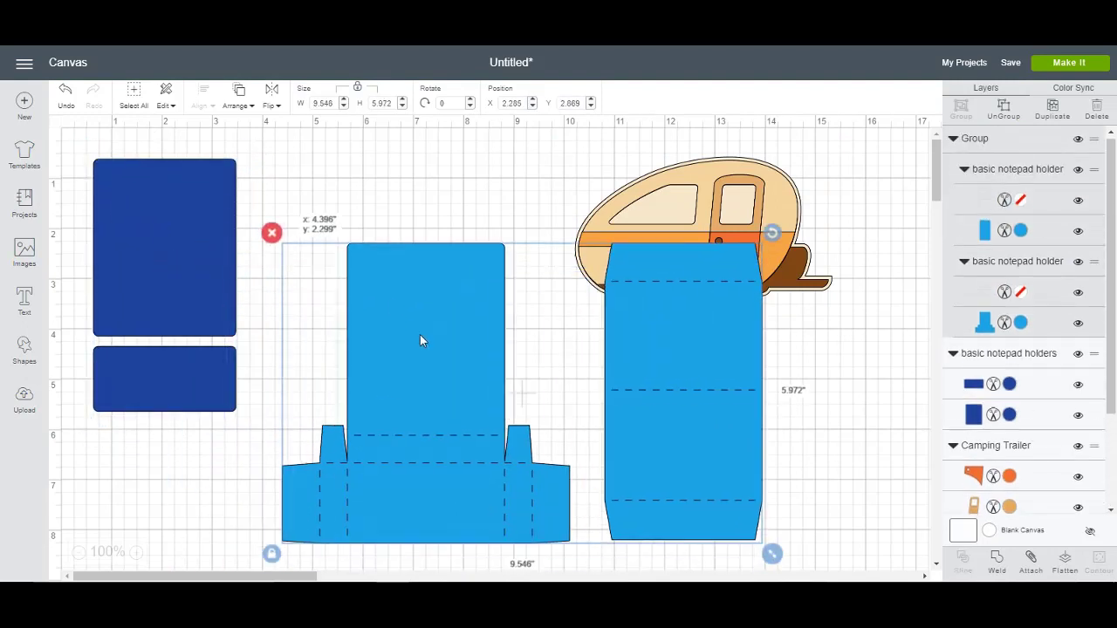
pyautogui.moveTo(321, 369)
pyautogui.mouseDown()
pyautogui.moveTo(397, 340)
pyautogui.moveTo(368, 406)
pyautogui.moveTo(386, 410)
pyautogui.mouseUp()
pyautogui.scroll(-3, 397, 341)
pyautogui.scroll(1, 395, 406)
pyautogui.scroll(3, 395, 412)
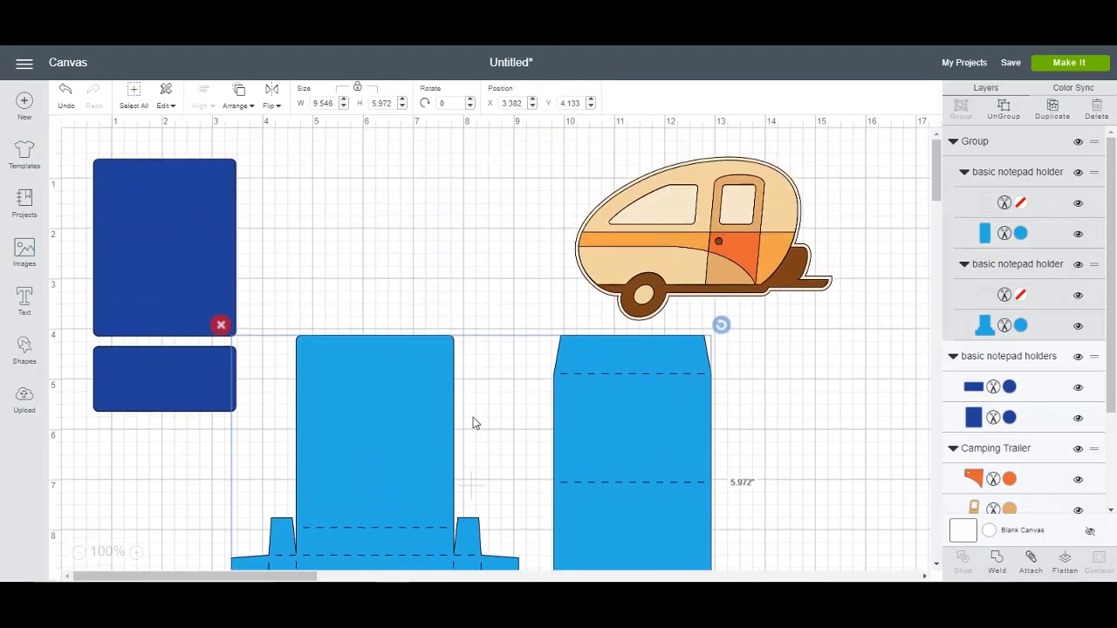
pyautogui.scroll(-4, 473, 419)
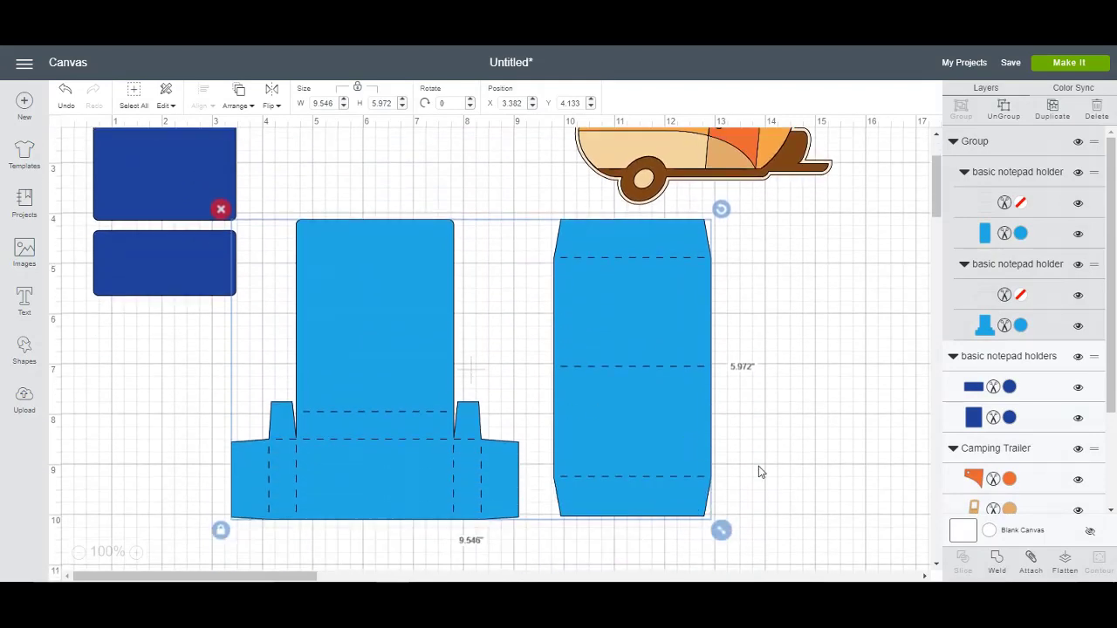
# Ungroup the holder pieces and move the light-blue sleeve piece to the right.
pyautogui.rightClick(659, 454)
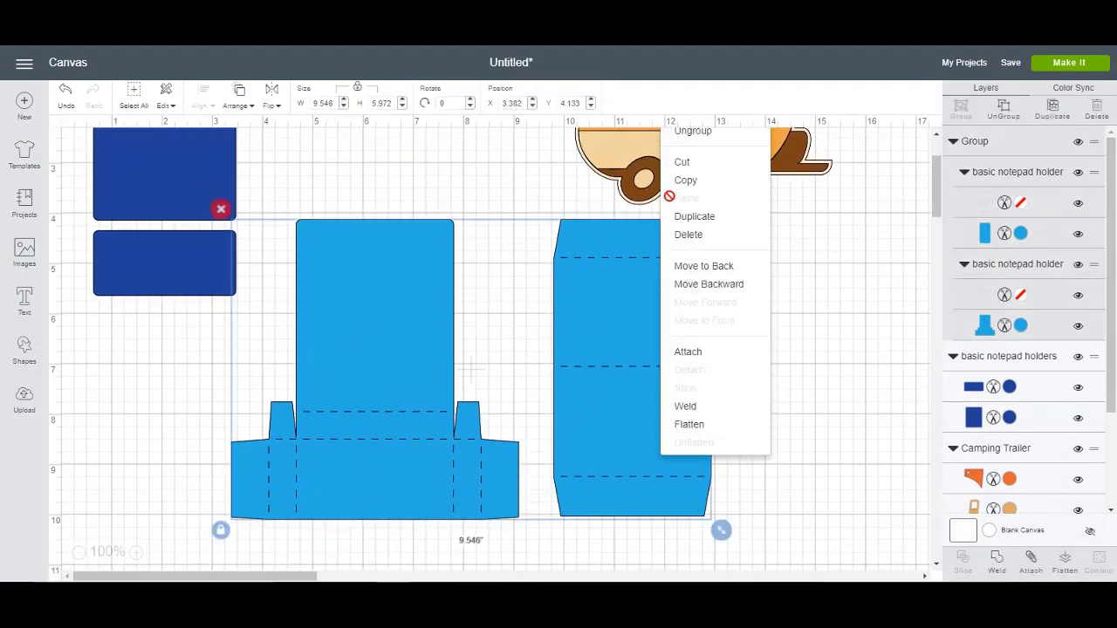
pyautogui.click(690, 132)
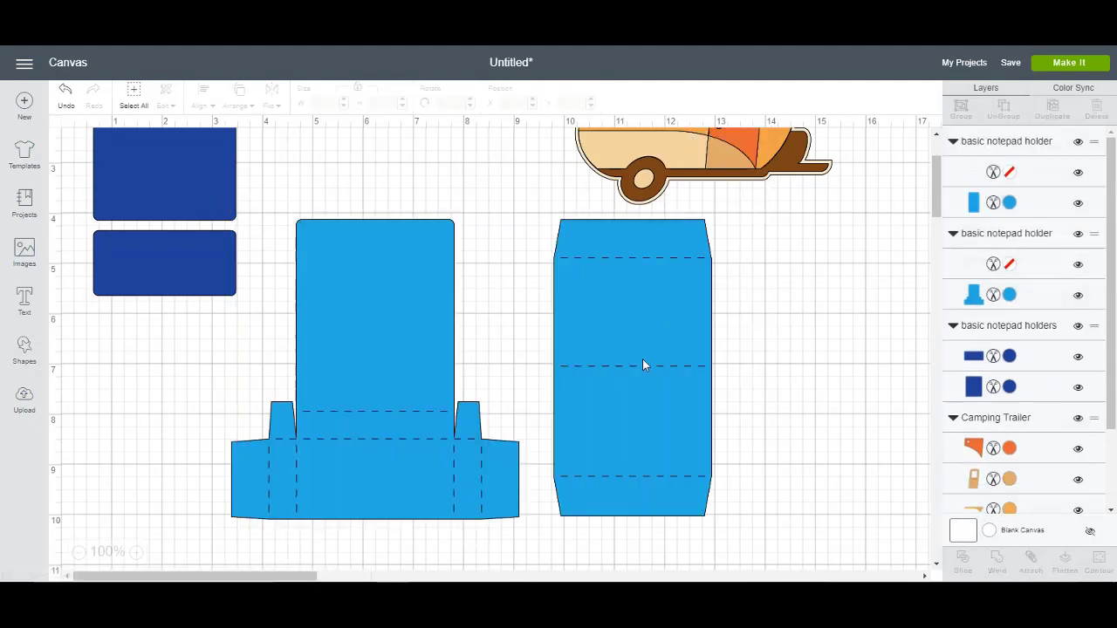
pyautogui.moveTo(642, 365)
pyautogui.mouseDown()
pyautogui.moveTo(861, 373)
pyautogui.moveTo(836, 391)
pyautogui.mouseUp()
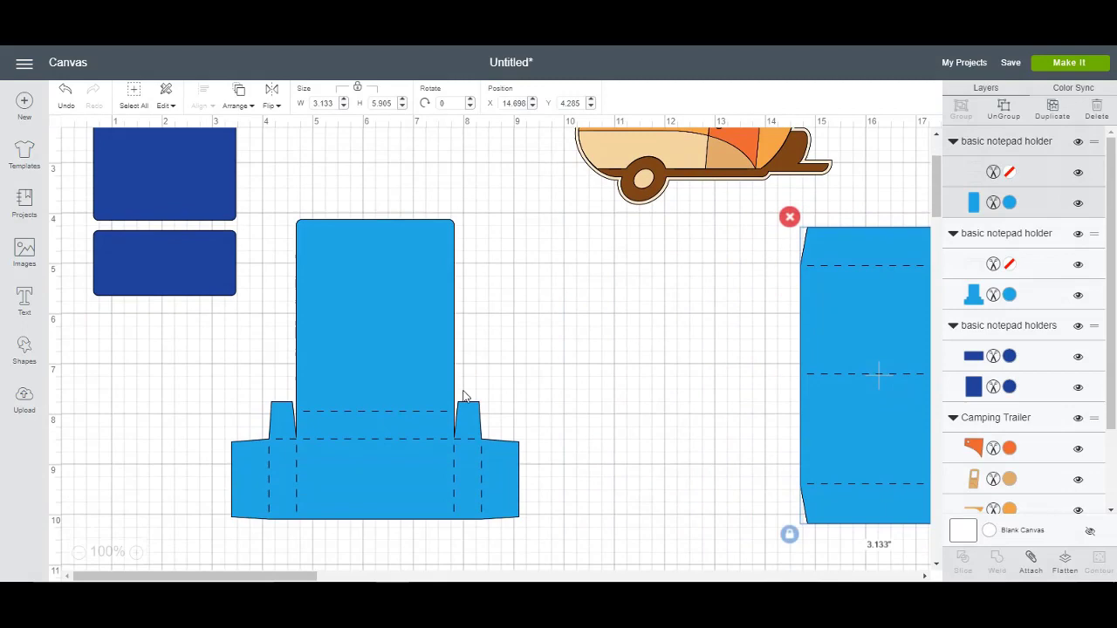
pyautogui.click(295, 326)
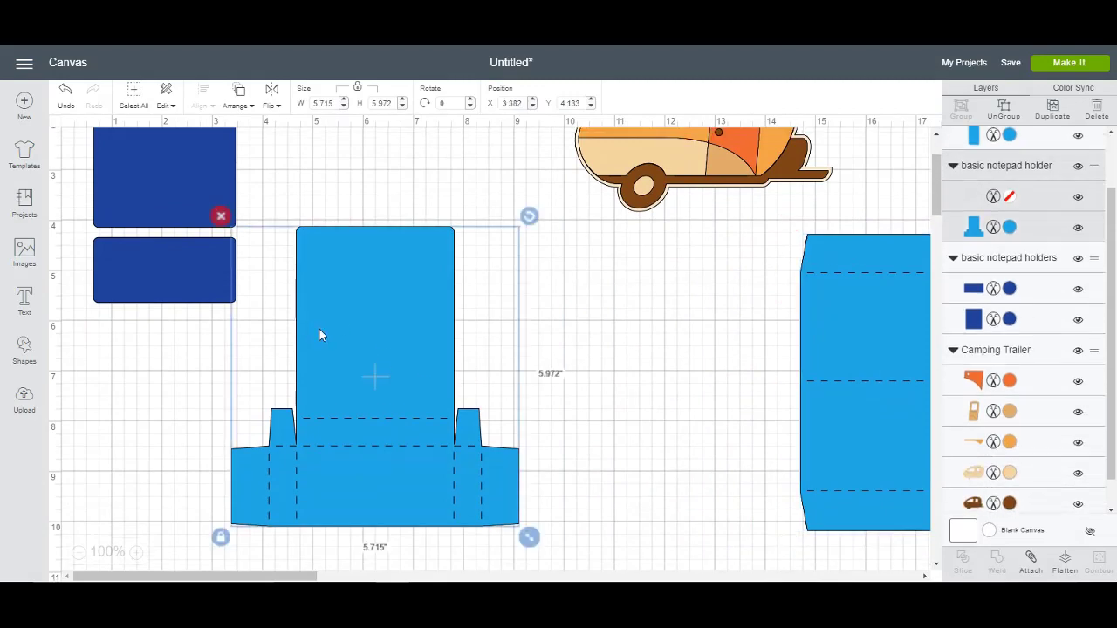
pyautogui.scroll(3, 319, 329)
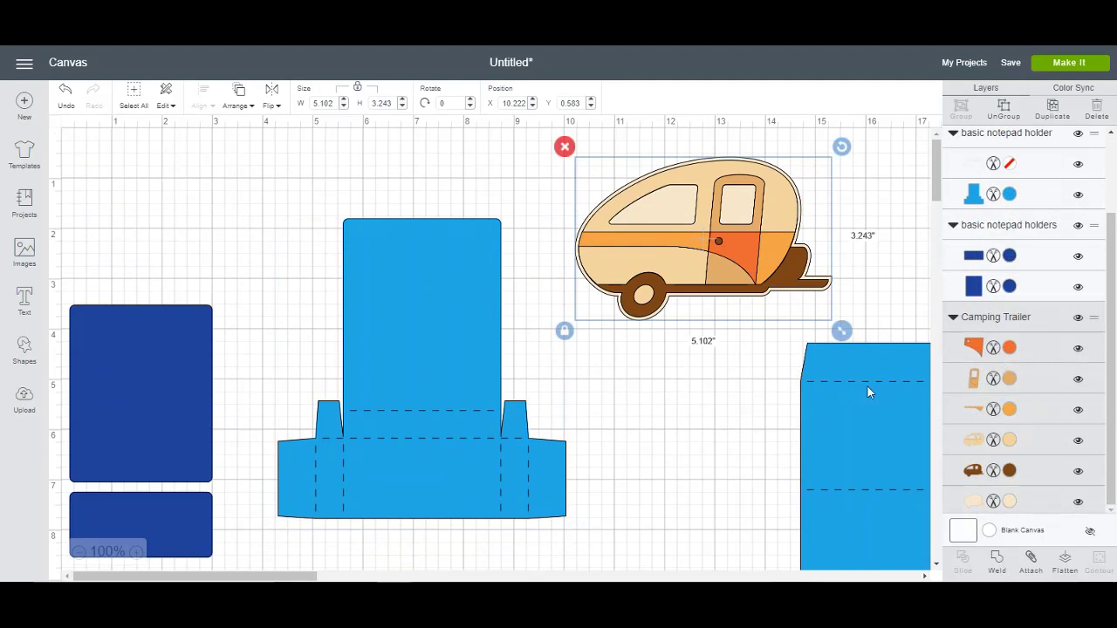
# Shrink the trailer, place it on the holder front's top edge, and bring it to front.
pyautogui.moveTo(766, 246); pyautogui.dragTo(745, 242)
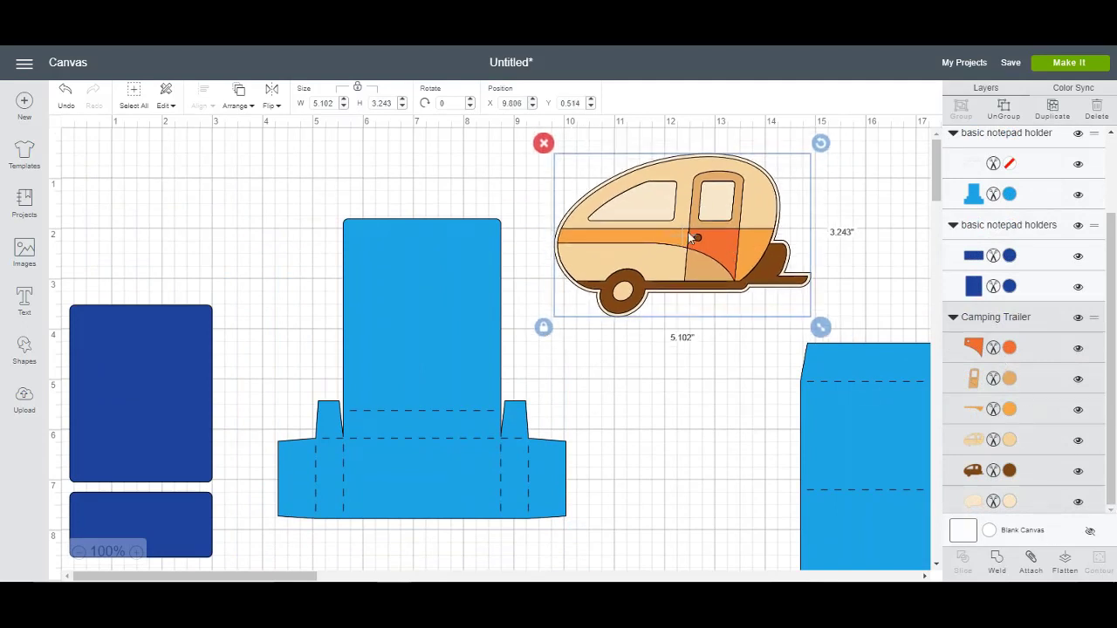
pyautogui.moveTo(826, 334); pyautogui.dragTo(726, 267)
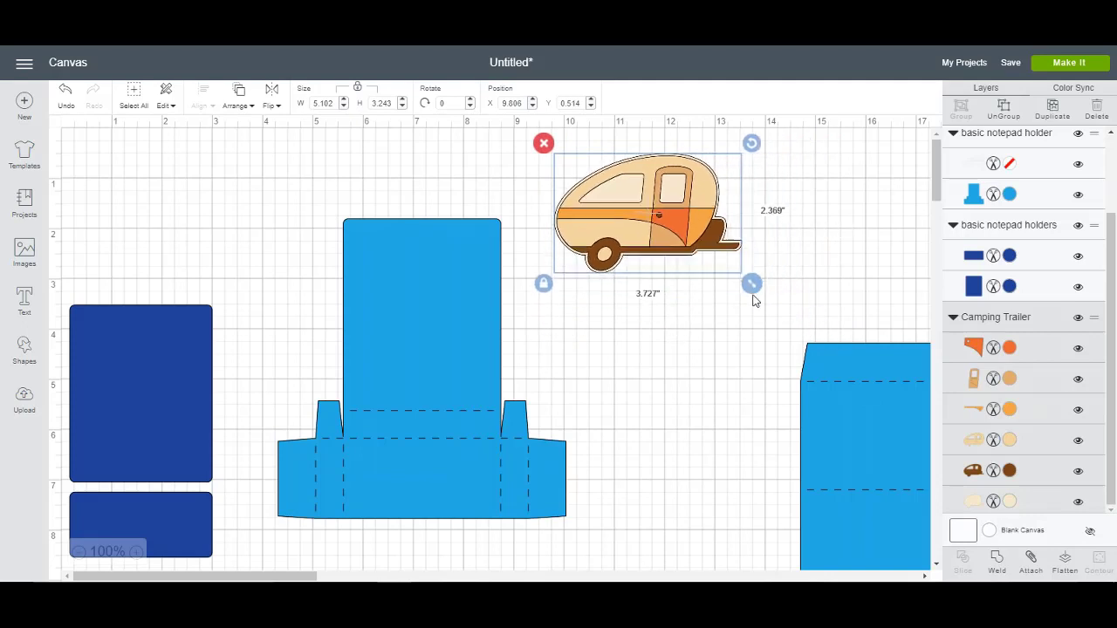
pyautogui.moveTo(627, 207)
pyautogui.mouseDown()
pyautogui.moveTo(465, 203)
pyautogui.moveTo(441, 181)
pyautogui.mouseUp()
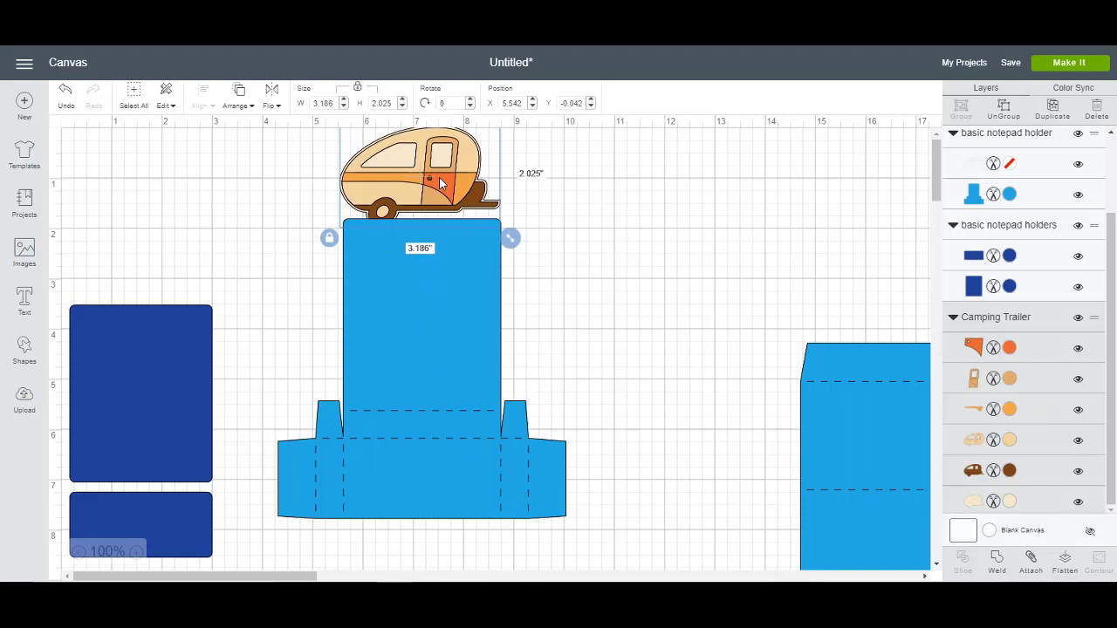
pyautogui.rightClick(440, 181)
pyautogui.click(495, 415)
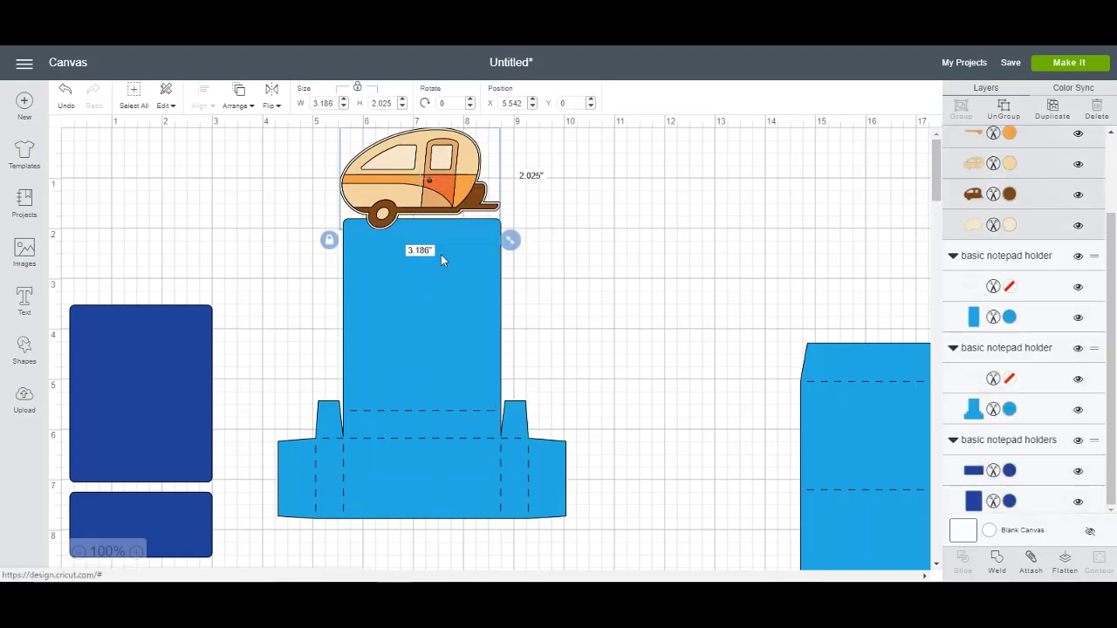
# Fine-tune the trailer to about 3.6 x 2.3 in, then duplicate it and move the copy right.
pyautogui.moveTo(417, 173)
pyautogui.mouseDown()
pyautogui.moveTo(424, 194)
pyautogui.moveTo(414, 185)
pyautogui.mouseUp()
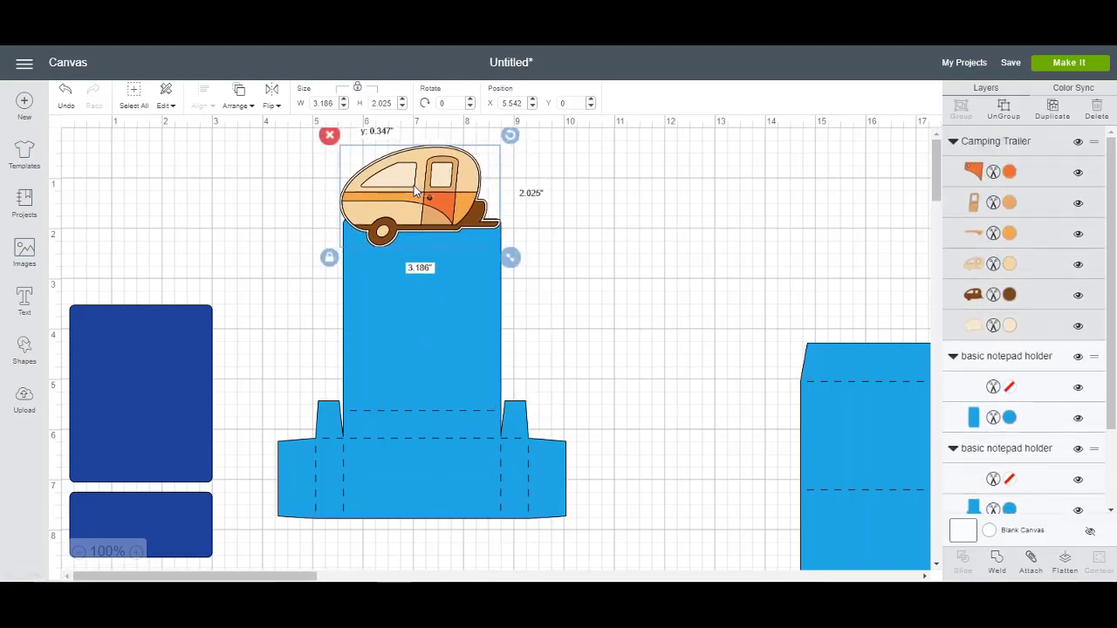
pyautogui.moveTo(511, 258); pyautogui.dragTo(529, 260)
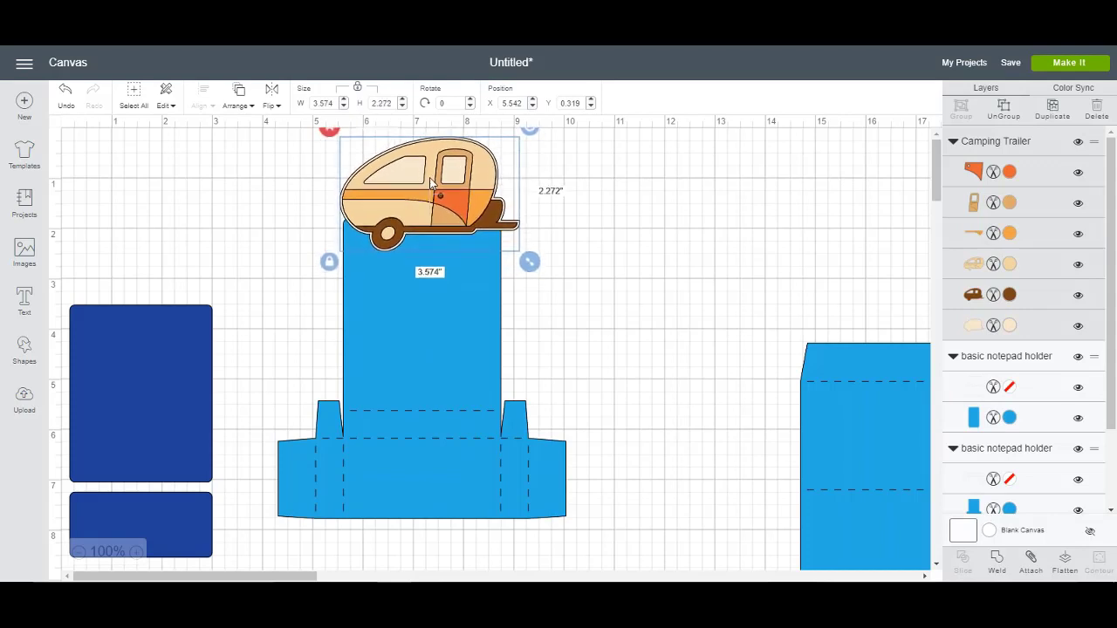
pyautogui.moveTo(430, 181); pyautogui.dragTo(428, 175)
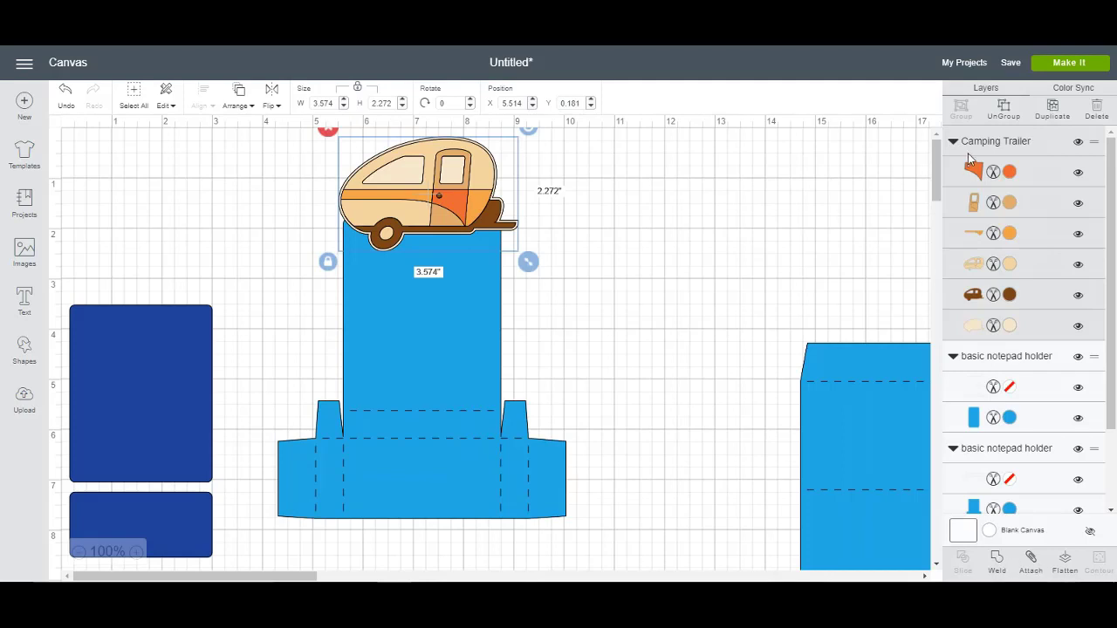
pyautogui.click(1053, 110)
pyautogui.moveTo(467, 207); pyautogui.dragTo(730, 185)
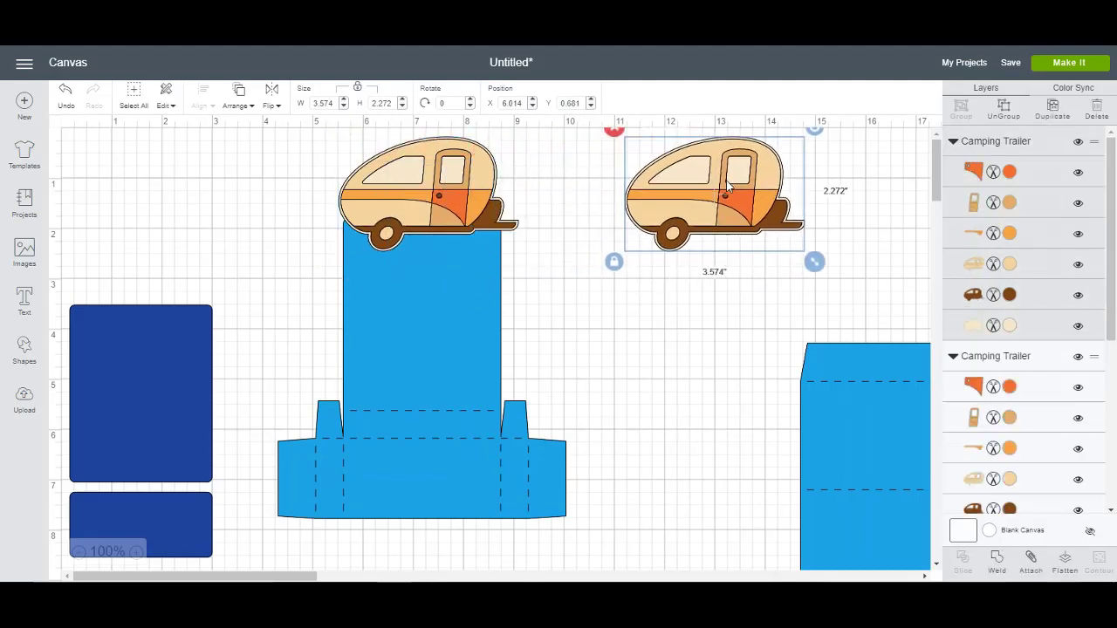
# Ungroup the trailer on the holder and delete its orange door and orange stripe layers.
pyautogui.click(462, 198)
pyautogui.rightClick(461, 196)
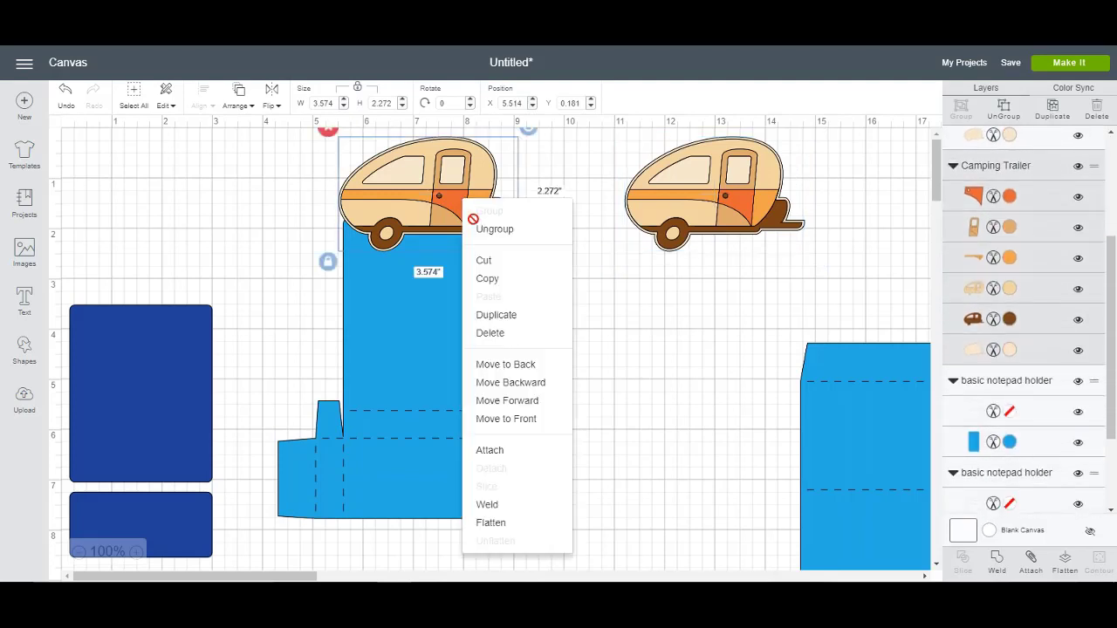
pyautogui.click(482, 226)
pyautogui.moveTo(452, 201)
pyautogui.mouseDown()
pyautogui.moveTo(353, 203)
pyautogui.moveTo(277, 187)
pyautogui.mouseUp()
pyautogui.press('Delete')
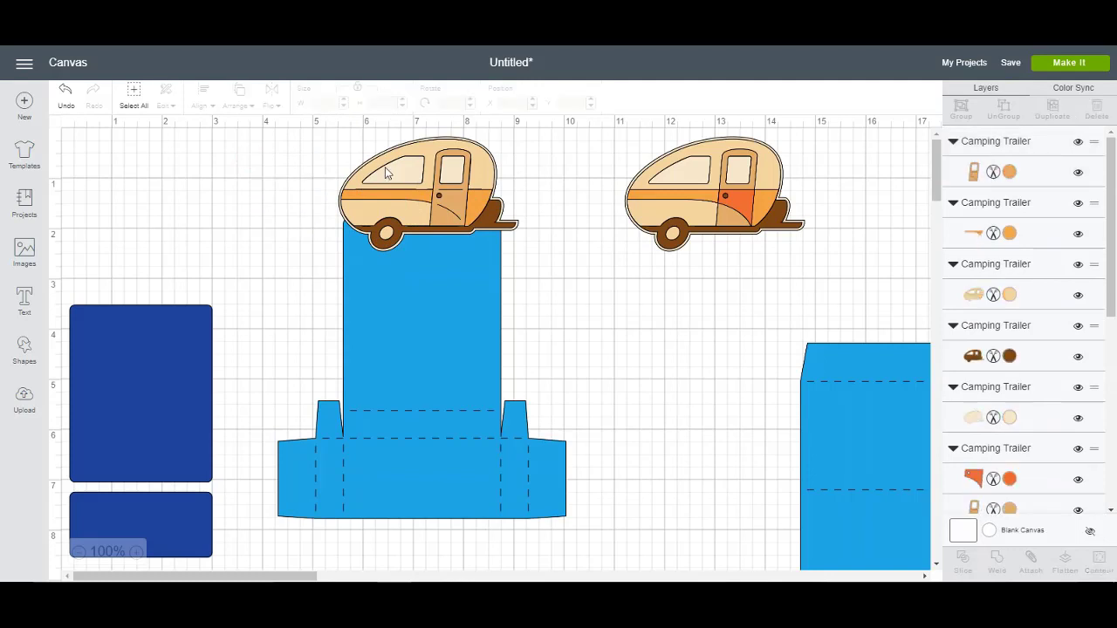
pyautogui.click(407, 198)
pyautogui.moveTo(406, 197); pyautogui.dragTo(166, 181)
pyautogui.press('Delete')
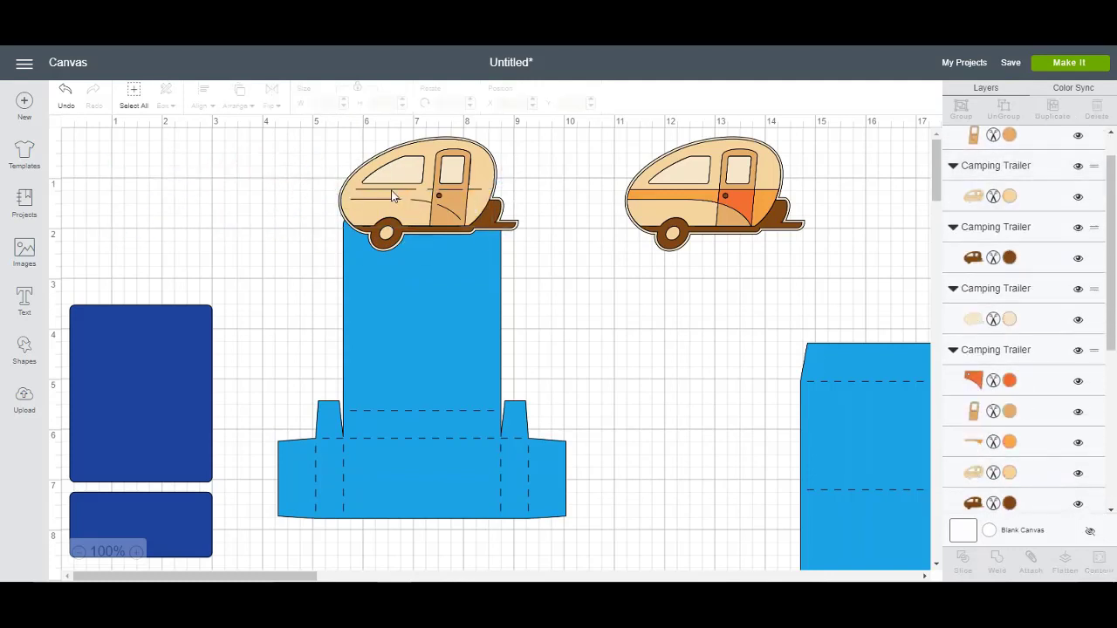
# Delete the light body, door and brown base layers, leaving only the cream silhouette.
pyautogui.click(397, 199)
pyautogui.press('Delete')
pyautogui.click(455, 205)
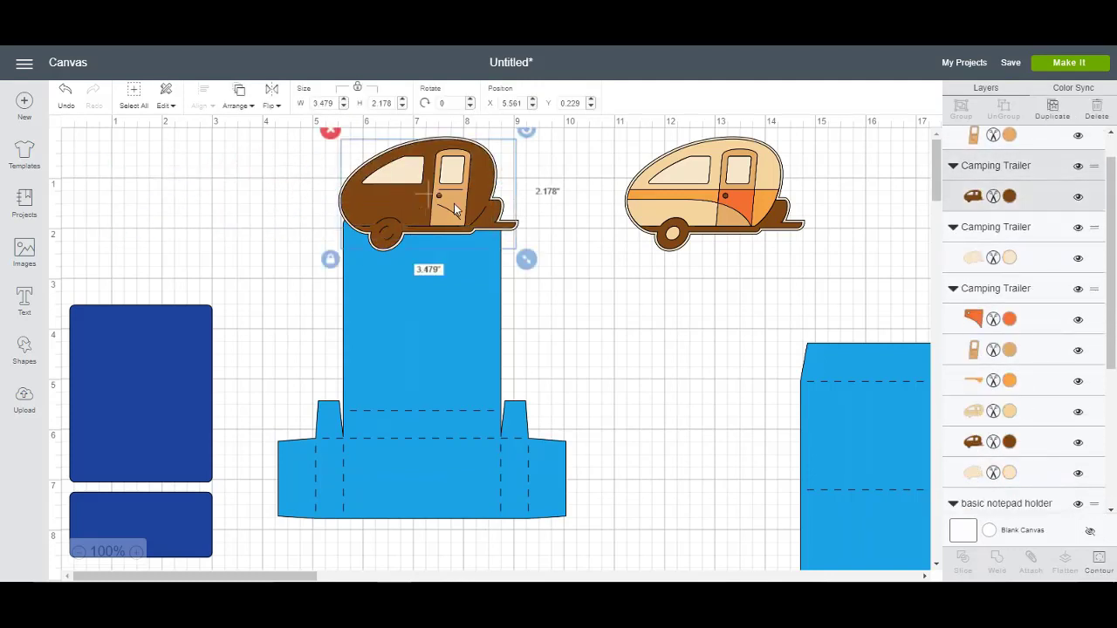
pyautogui.press('Delete')
pyautogui.click(408, 201)
pyautogui.press('Delete')
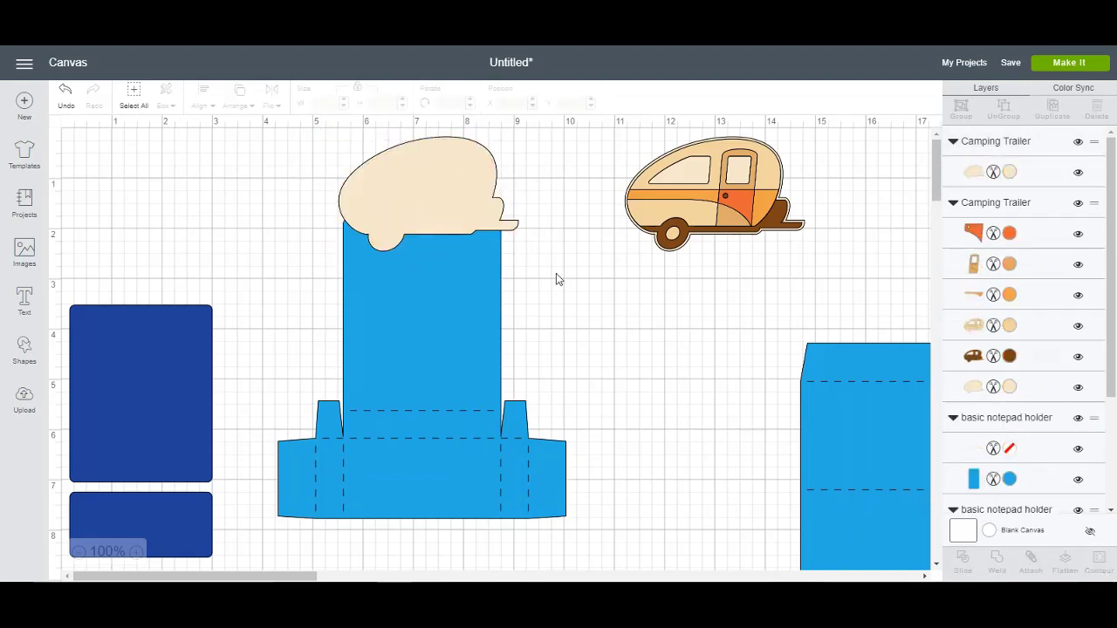
# Move the full-colour trailer copy further right and select the light-blue holder front.
pyautogui.moveTo(656, 207)
pyautogui.mouseDown()
pyautogui.moveTo(686, 223)
pyautogui.moveTo(754, 226)
pyautogui.mouseUp()
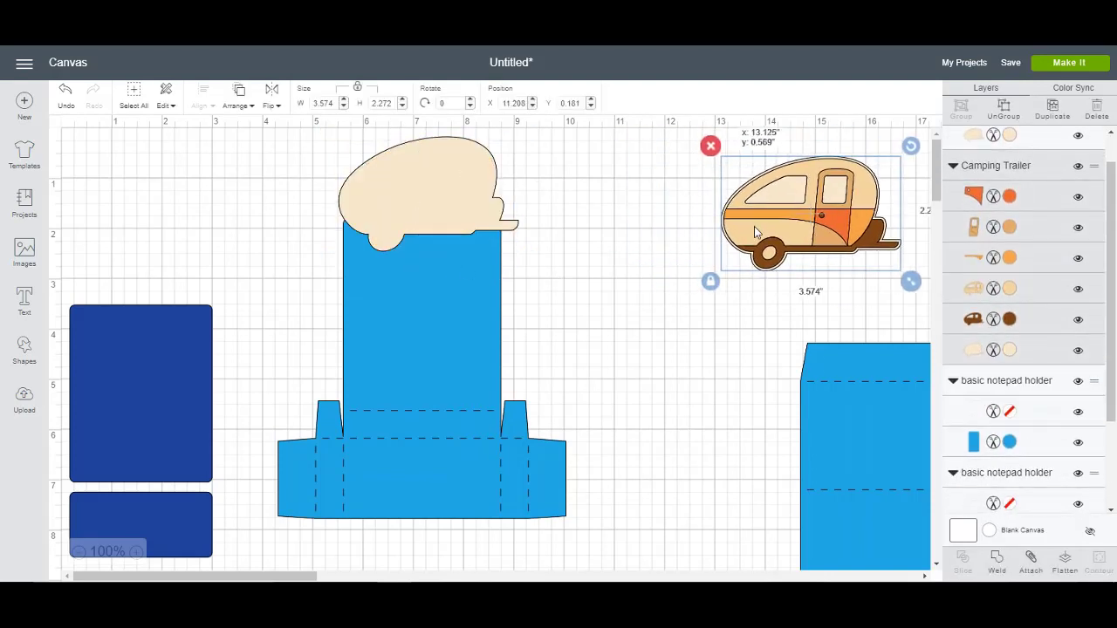
pyautogui.click(463, 315)
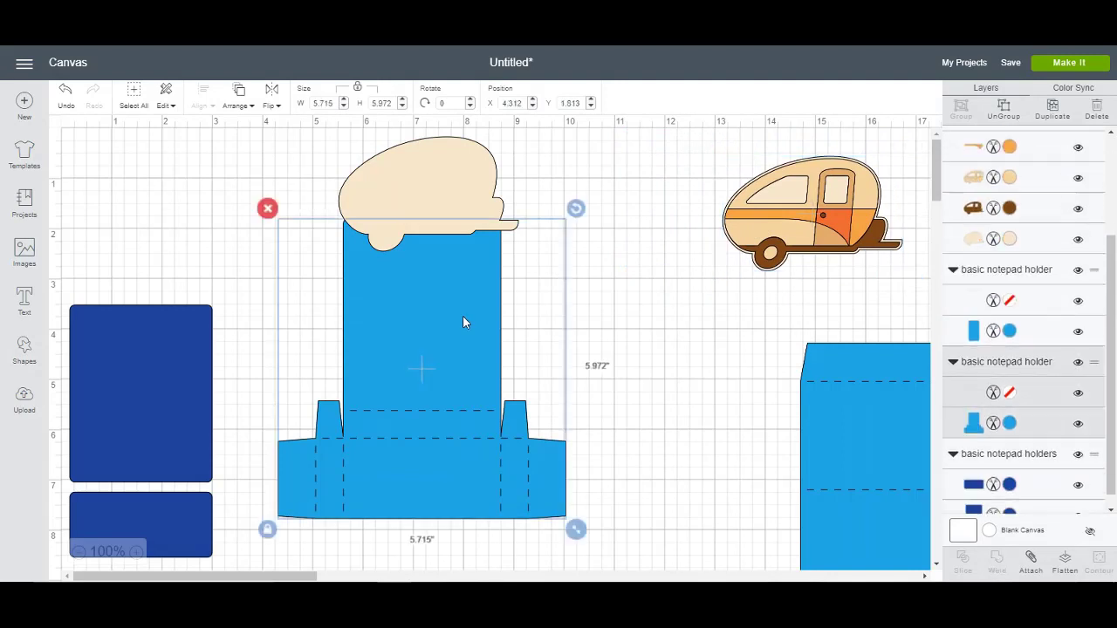
pyautogui.rightClick(449, 431)
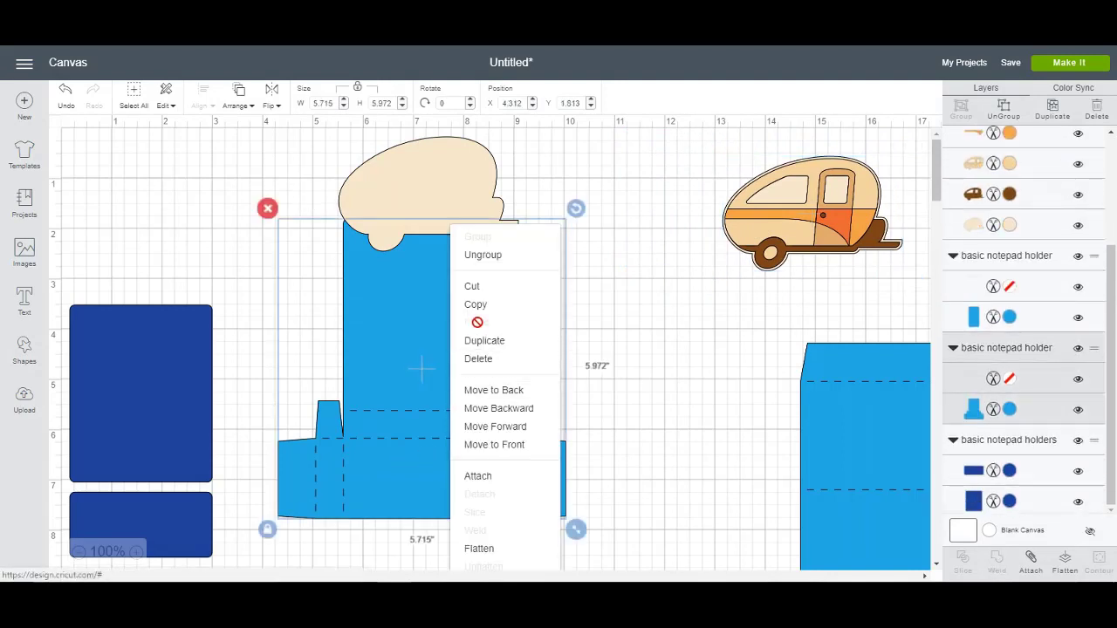
# Ungroup, then weld the beige cloud silhouette with the light-blue holder front.
pyautogui.click(484, 256)
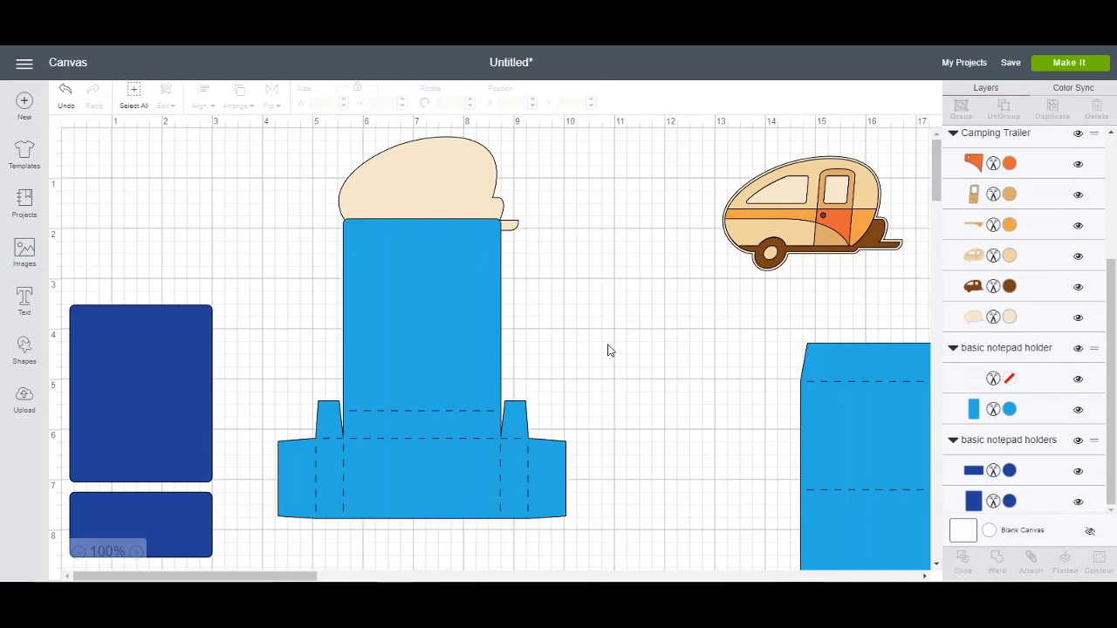
pyautogui.click(432, 208)
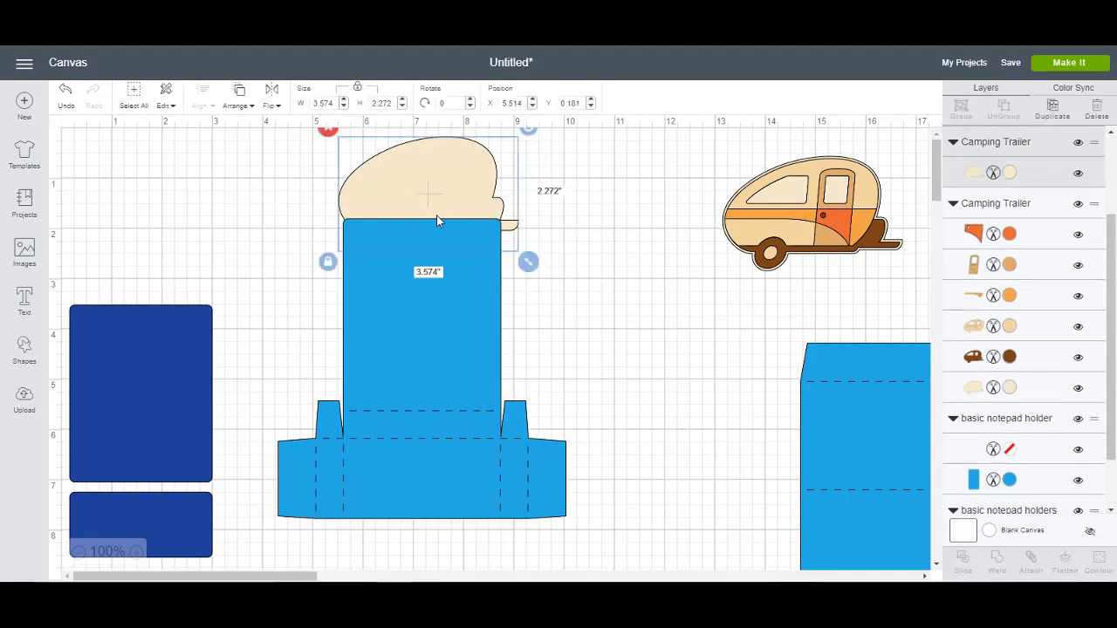
pyautogui.keyDown('shift'); pyautogui.click(494, 328); pyautogui.keyUp('shift')
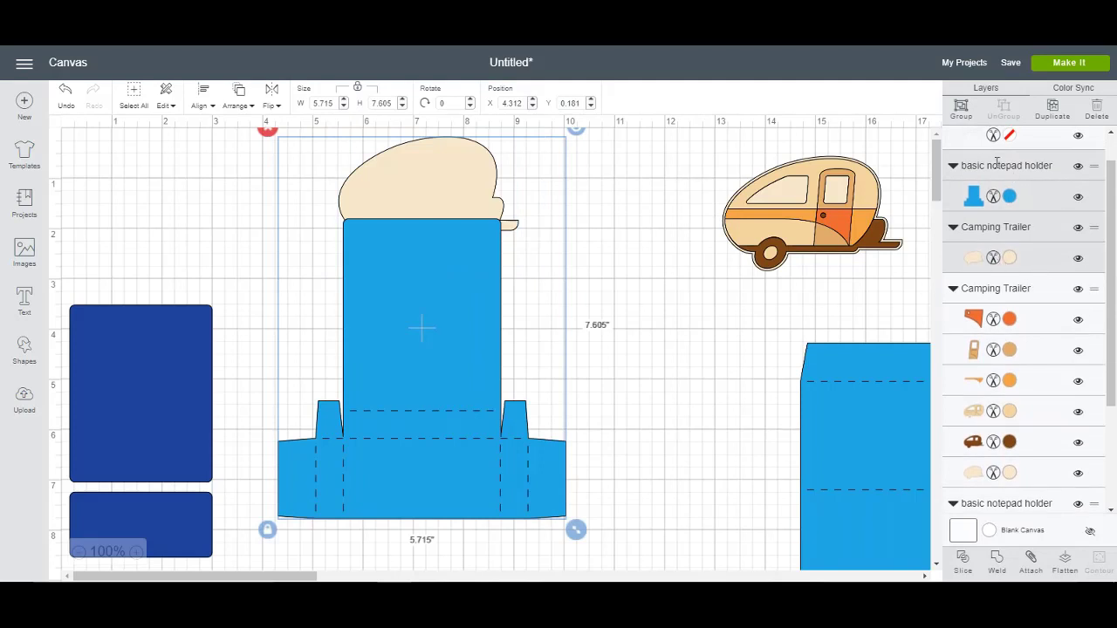
pyautogui.click(998, 563)
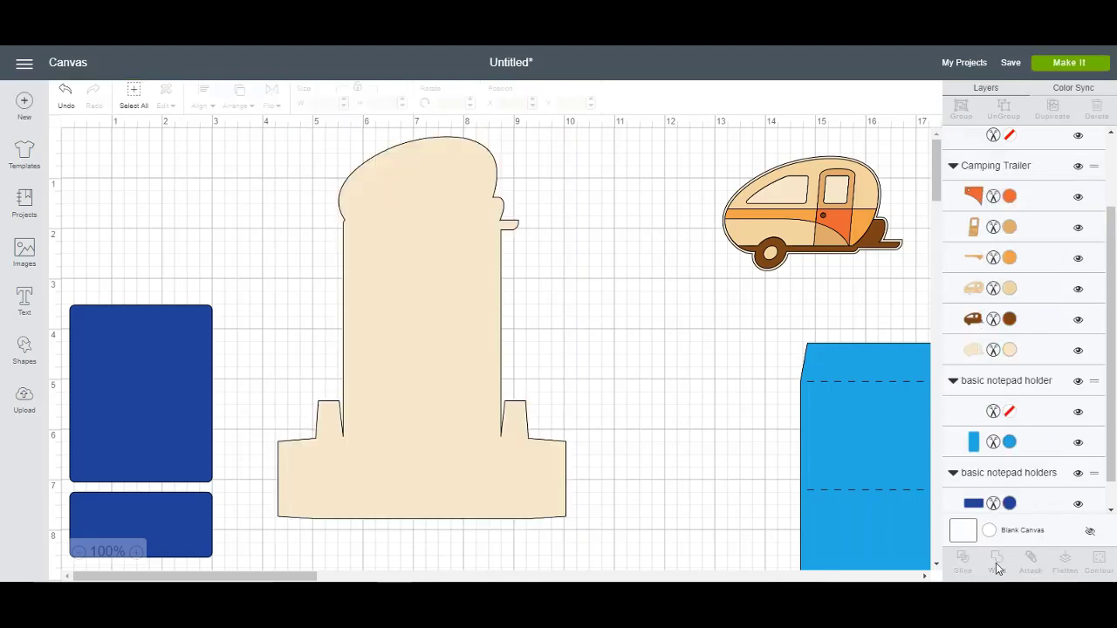
# Send the welded beige shape behind its dashed score lines.
pyautogui.rightClick(489, 295)
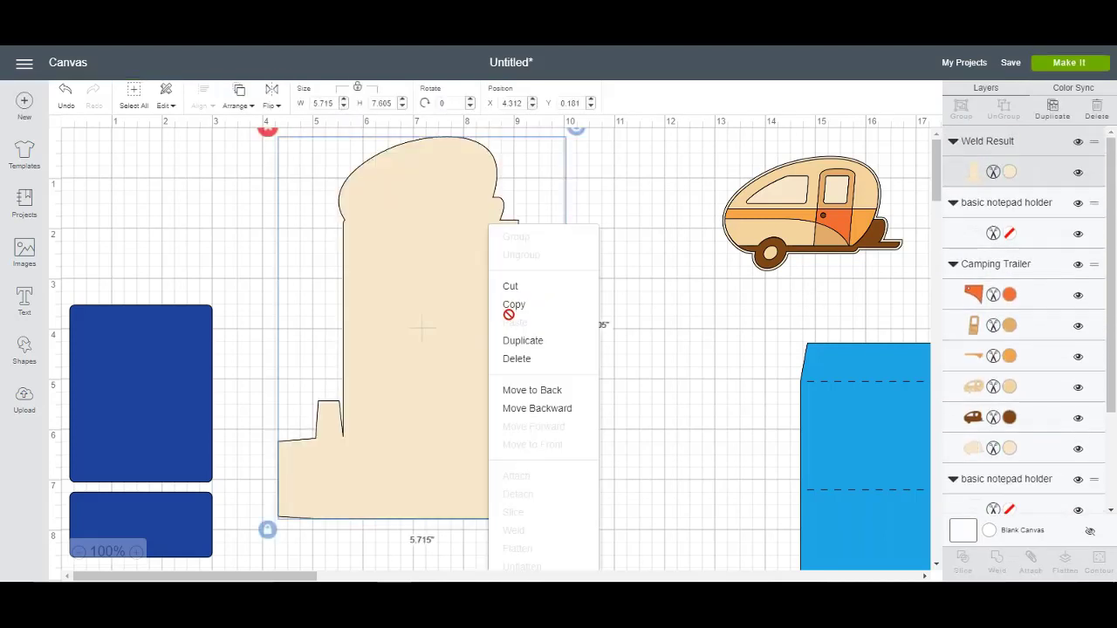
pyautogui.click(550, 399)
pyautogui.click(618, 328)
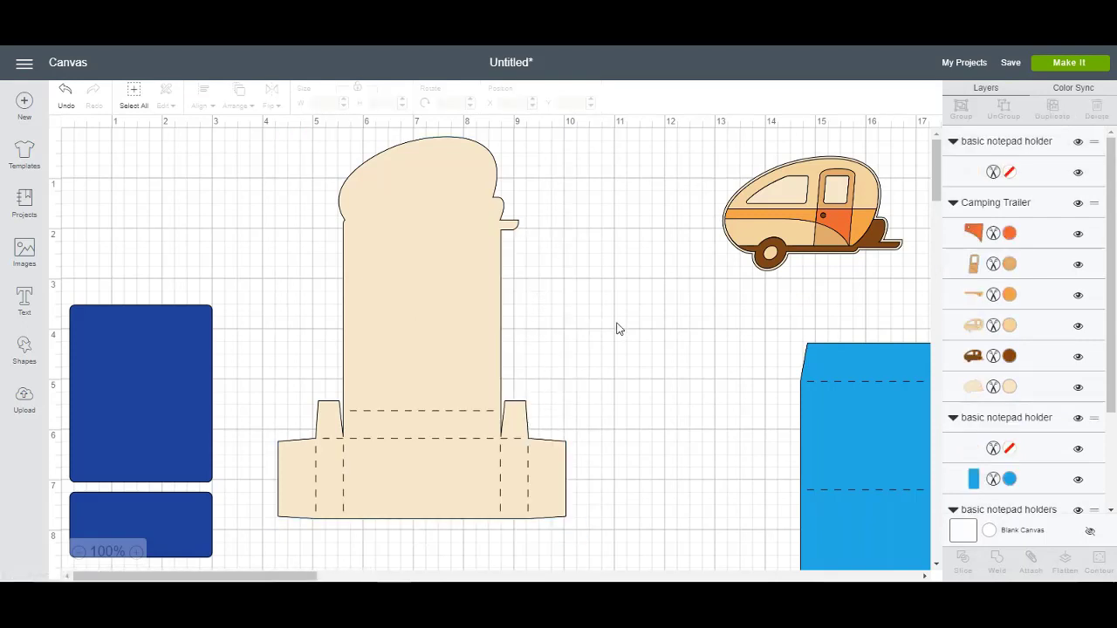
# Zoom out to 75% and attach the score lines to the beige holder.
pyautogui.scroll(-2, 538, 337)
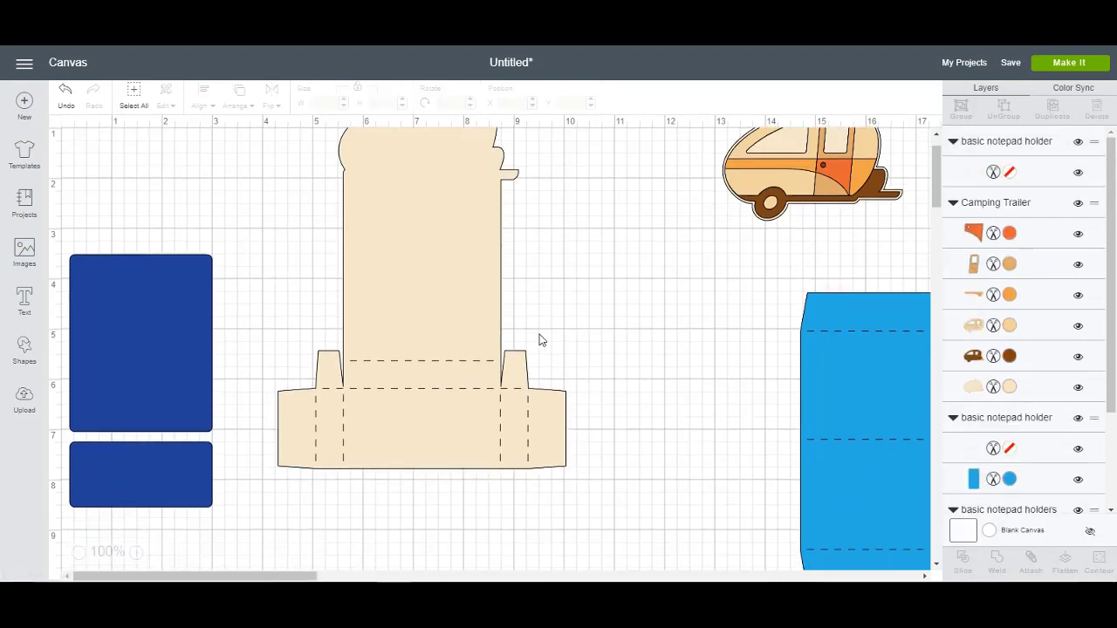
pyautogui.scroll(2, 538, 337)
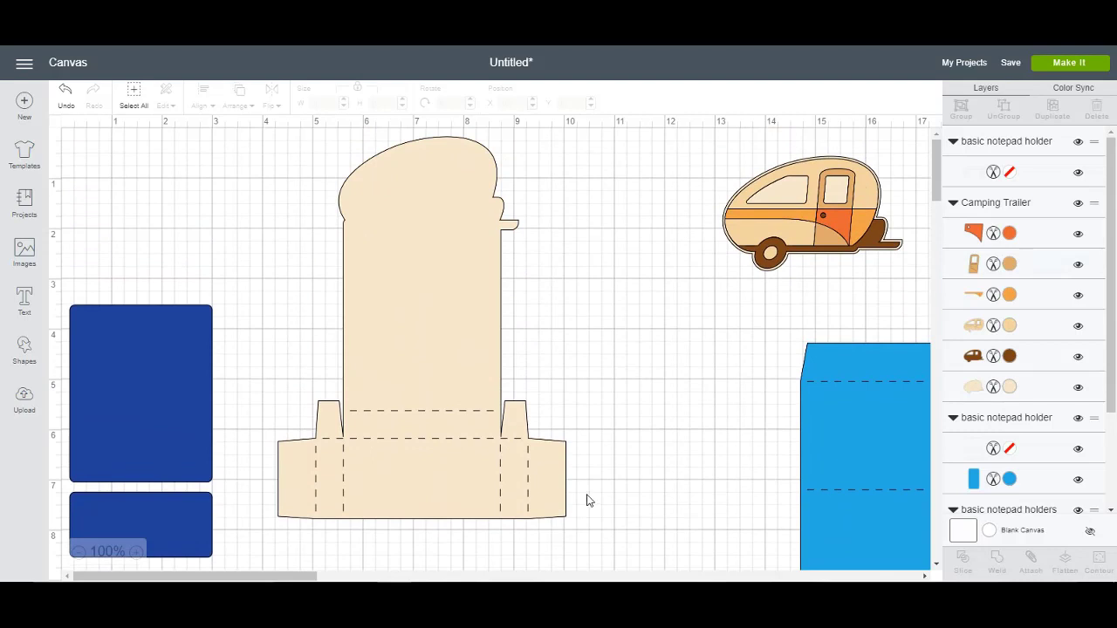
pyautogui.click(77, 552)
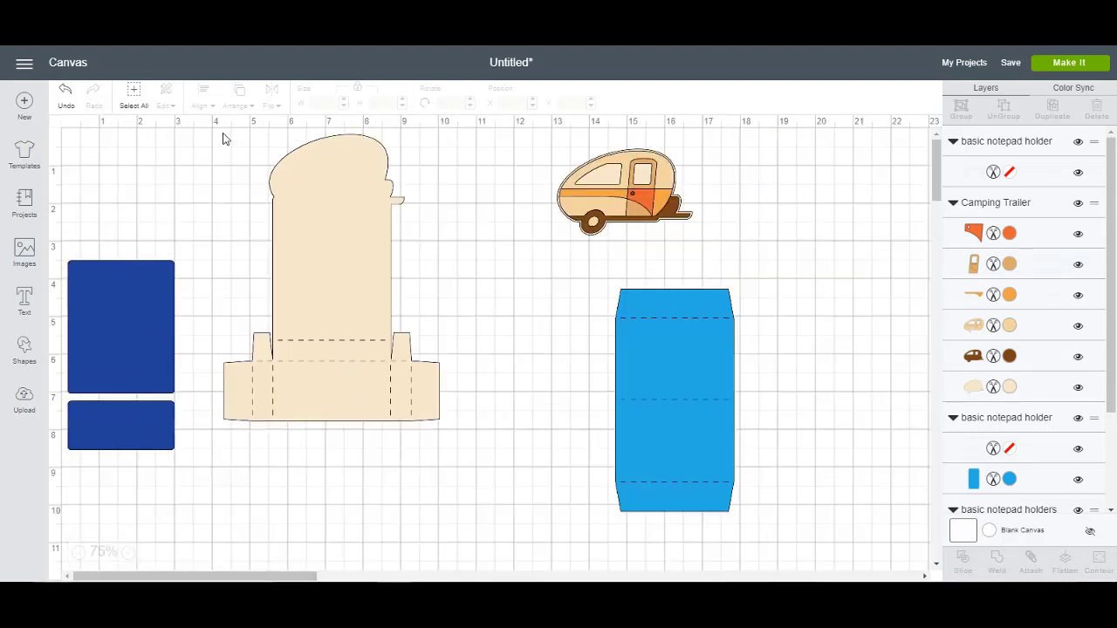
pyautogui.moveTo(223, 139); pyautogui.dragTo(461, 483)
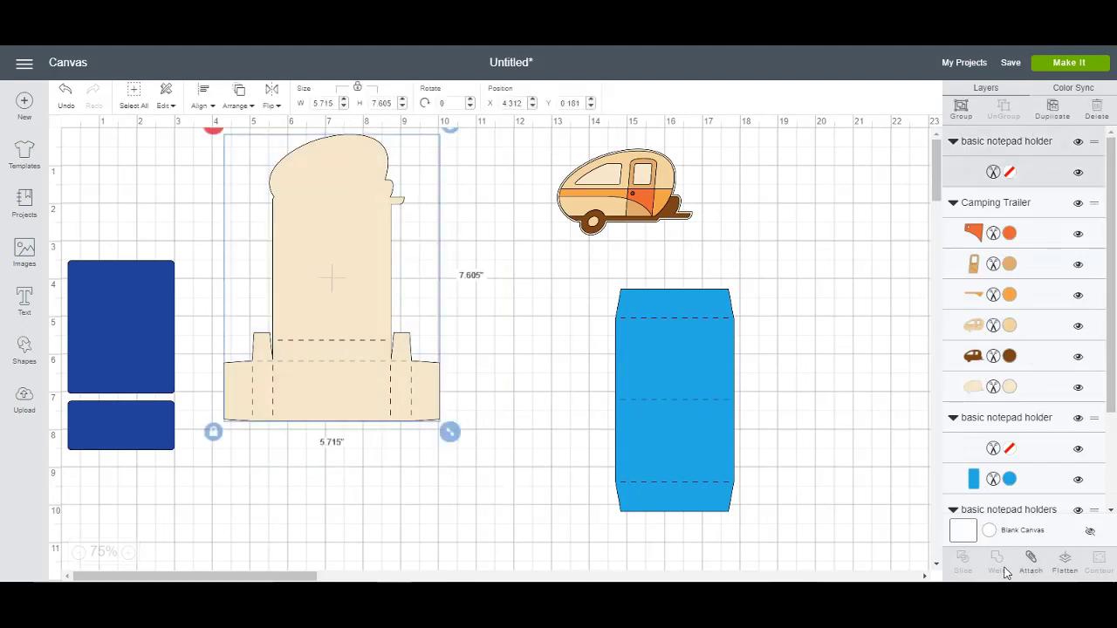
pyautogui.click(1031, 566)
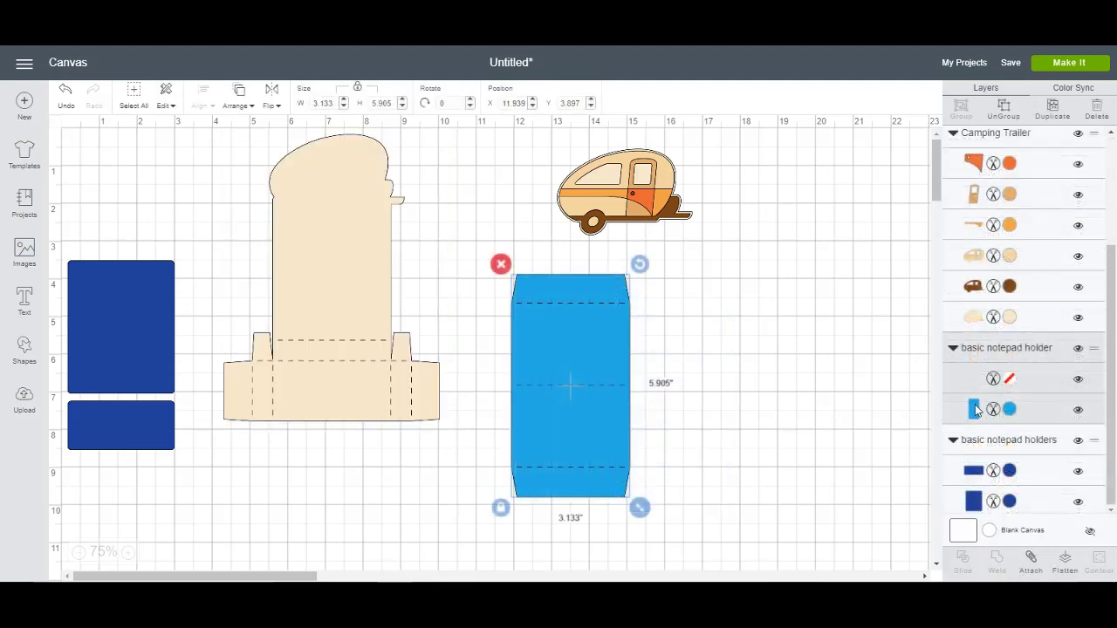
# Color Sync the light-blue back panel to cream and attach it to its score lines.
pyautogui.click(1079, 90)
pyautogui.moveTo(975, 365)
pyautogui.mouseDown()
pyautogui.moveTo(1076, 346)
pyautogui.moveTo(1026, 342)
pyautogui.mouseUp()
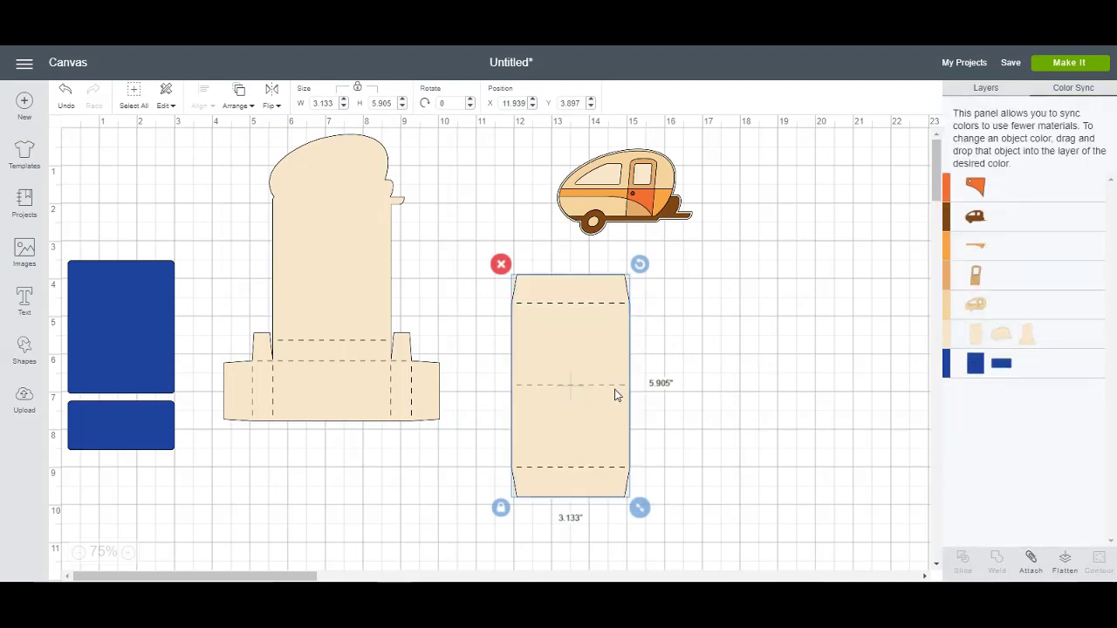
pyautogui.moveTo(673, 521); pyautogui.dragTo(460, 240)
pyautogui.click(1031, 563)
# Reposition the back panel and move the blue rectangles slightly up and right.
pyautogui.moveTo(567, 330)
pyautogui.mouseDown()
pyautogui.moveTo(513, 307)
pyautogui.moveTo(521, 288)
pyautogui.moveTo(561, 414)
pyautogui.moveTo(354, 549)
pyautogui.moveTo(265, 514)
pyautogui.moveTo(351, 509)
pyautogui.moveTo(571, 347)
pyautogui.moveTo(563, 362)
pyautogui.moveTo(606, 373)
pyautogui.mouseUp()
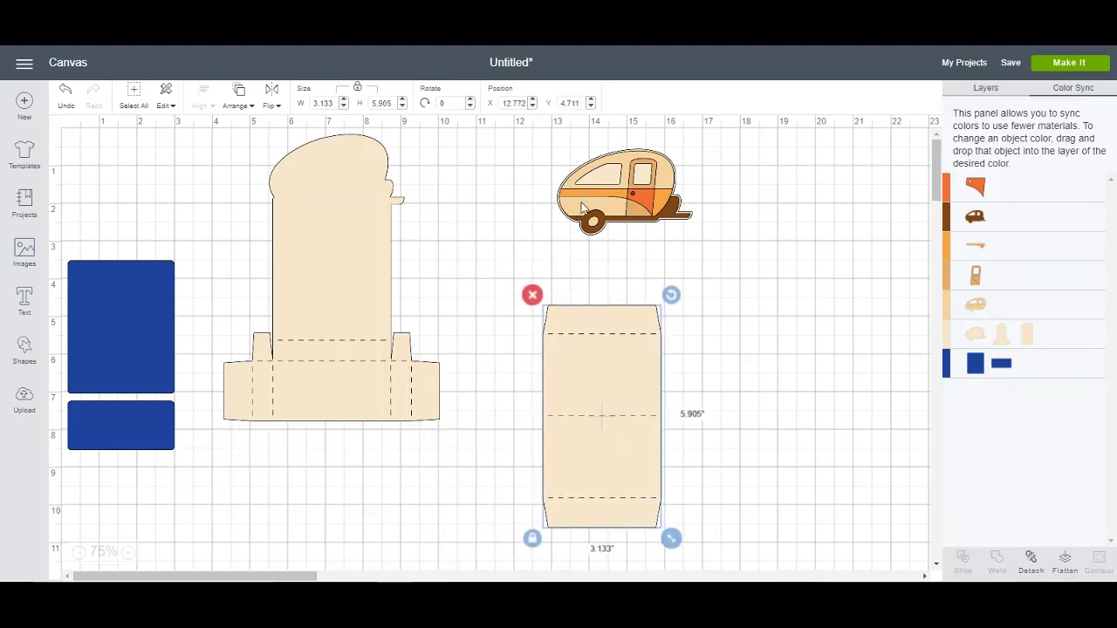
pyautogui.click(600, 194)
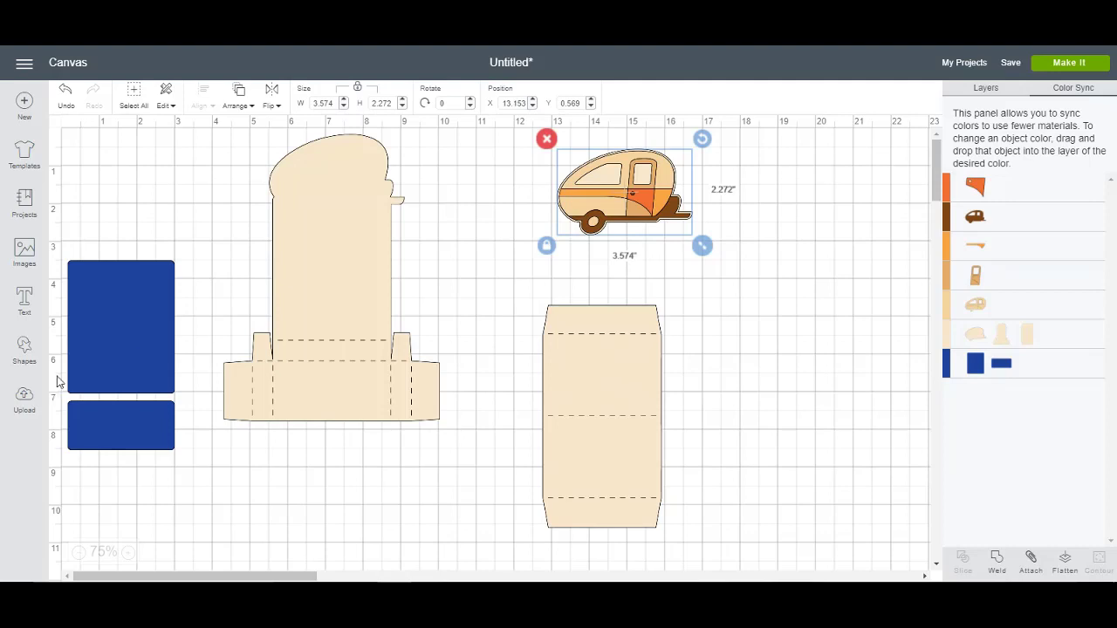
pyautogui.moveTo(149, 334)
pyautogui.mouseDown()
pyautogui.moveTo(172, 282)
pyautogui.moveTo(170, 295)
pyautogui.mouseUp()
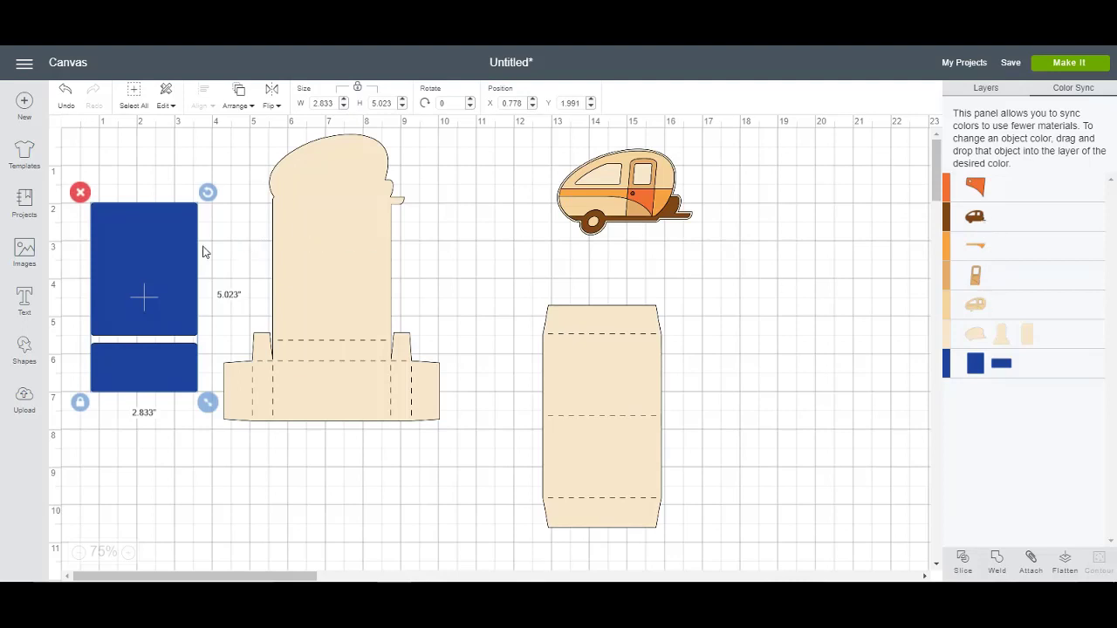
# Recolour both blue rectangles to Cocoa (#502B1B) and move them onto the beige holder.
pyautogui.click(988, 89)
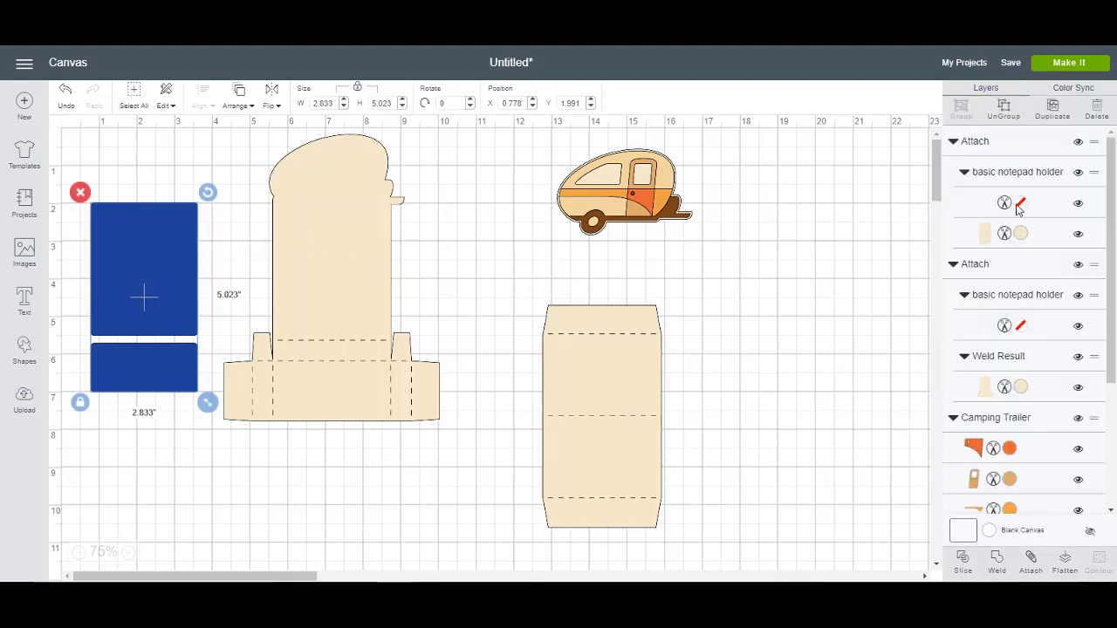
pyautogui.click(178, 253)
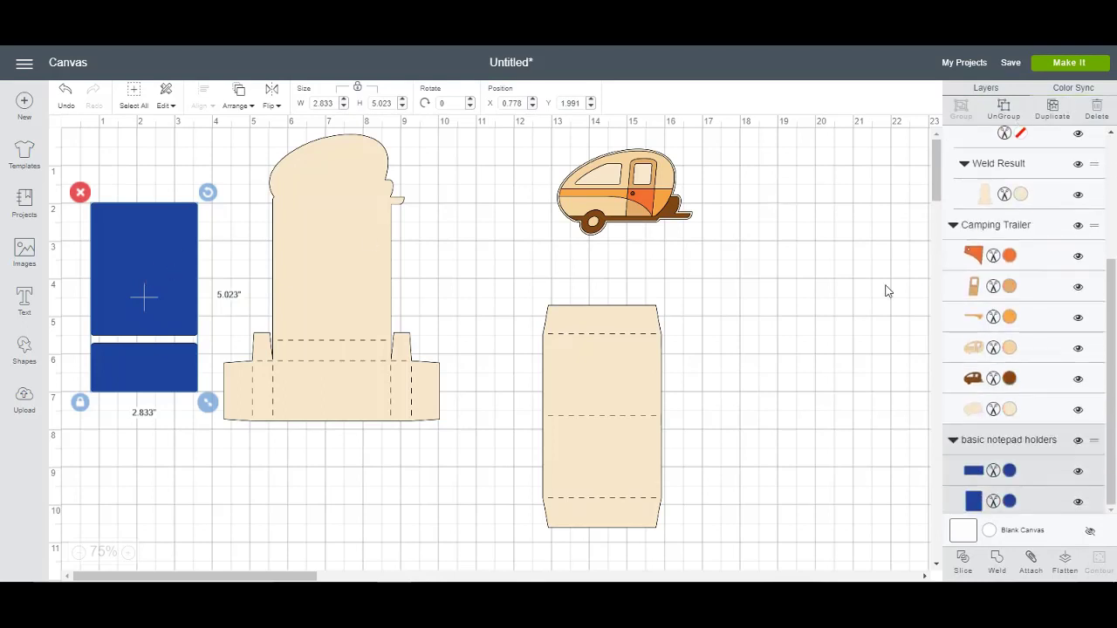
pyautogui.click(1005, 473)
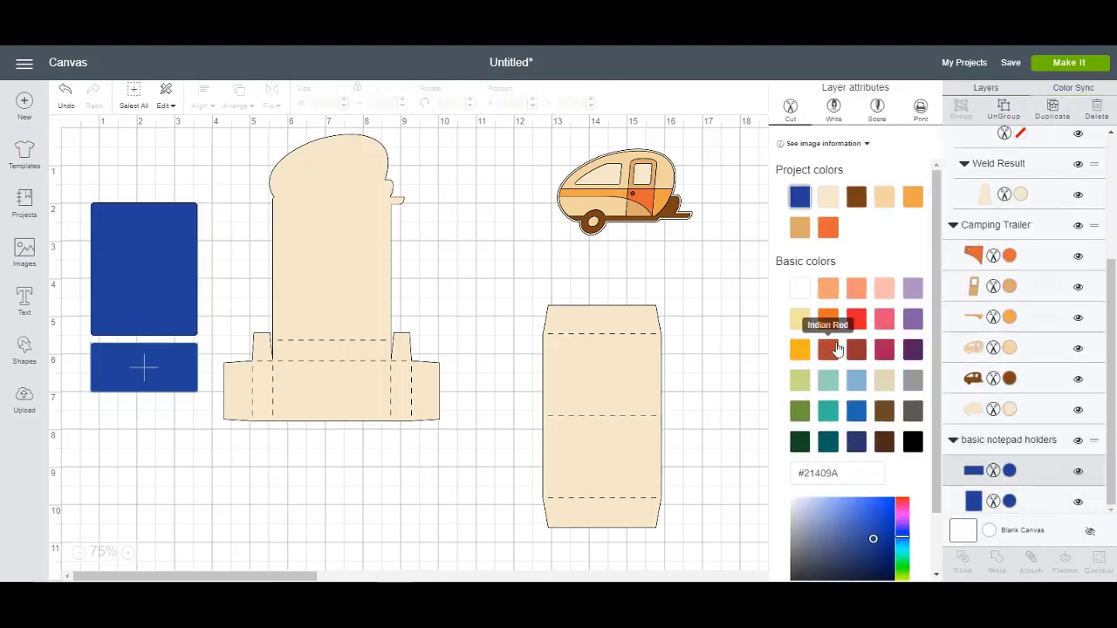
pyautogui.click(889, 452)
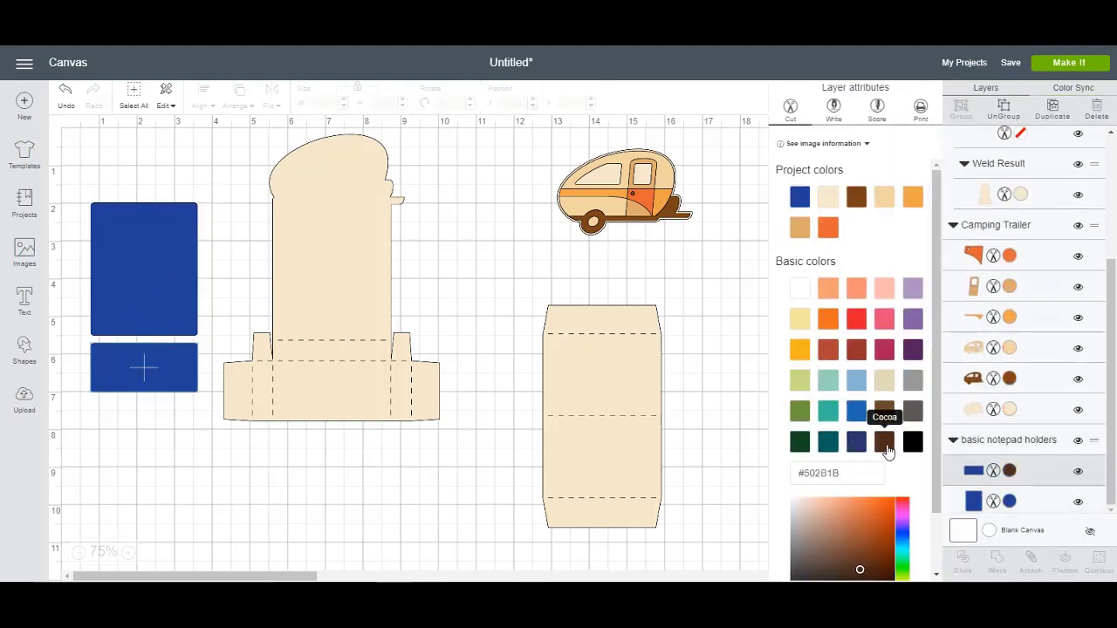
pyautogui.click(975, 499)
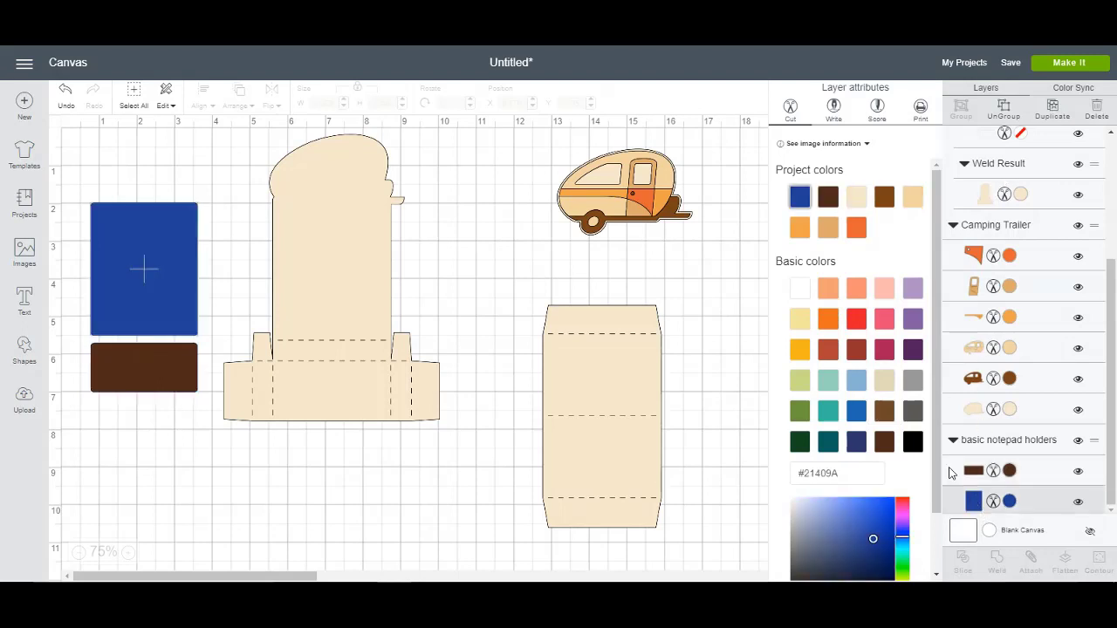
pyautogui.click(885, 443)
pyautogui.click(237, 450)
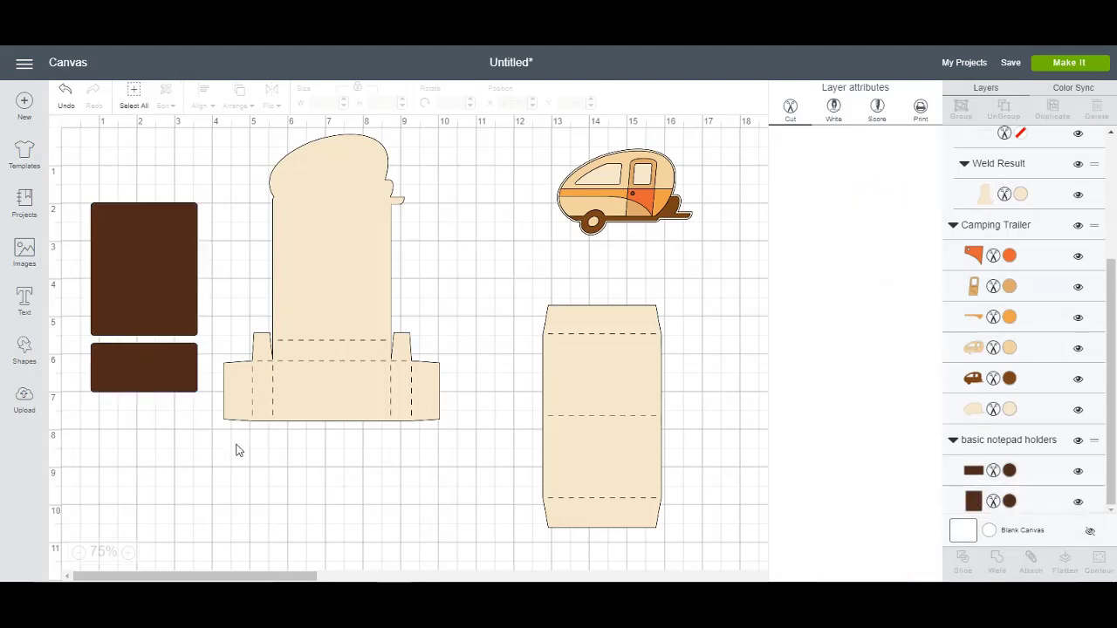
pyautogui.moveTo(133, 363)
pyautogui.mouseDown()
pyautogui.moveTo(322, 381)
pyautogui.moveTo(147, 340)
pyautogui.mouseUp()
pyautogui.rightClick(148, 341)
# Bring the brown rectangles to front and ungroup them into separate panels.
pyautogui.click(192, 446)
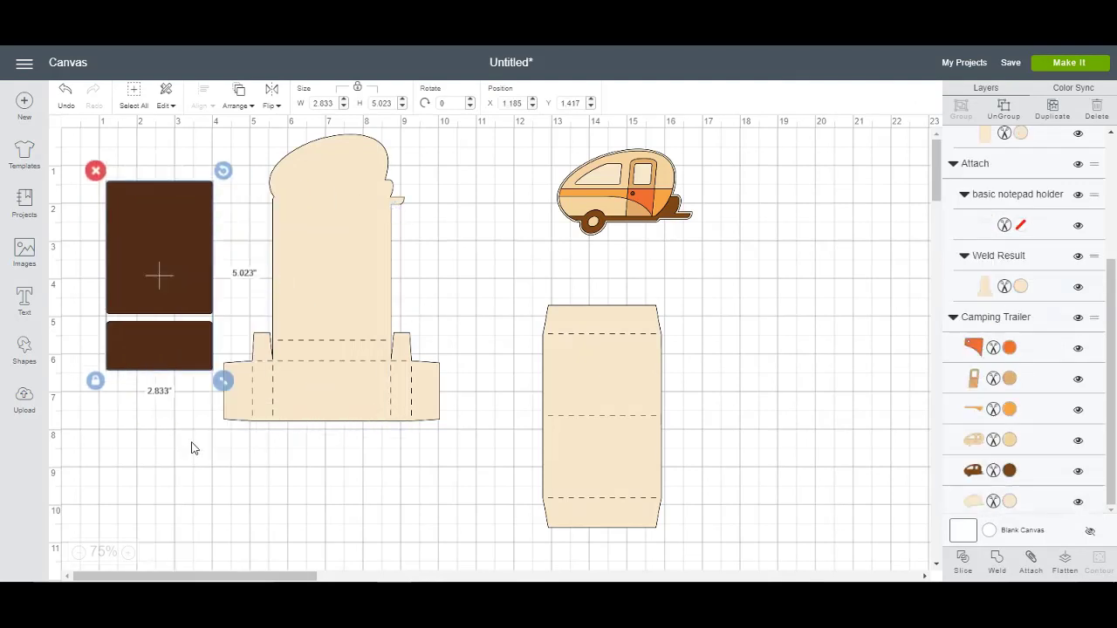
pyautogui.click(162, 379)
pyautogui.rightClick(161, 368)
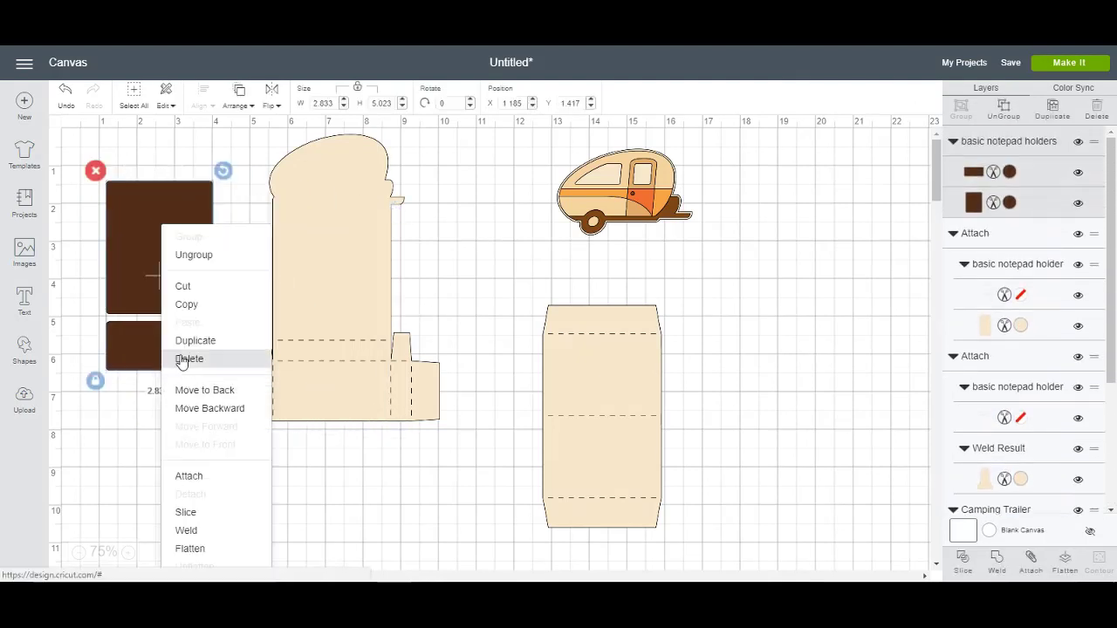
pyautogui.click(194, 255)
# Test the brown panels on the holder, park them at left, and prepare mats for cutting.
pyautogui.moveTo(167, 353)
pyautogui.mouseDown()
pyautogui.moveTo(324, 424)
pyautogui.moveTo(335, 404)
pyautogui.mouseUp()
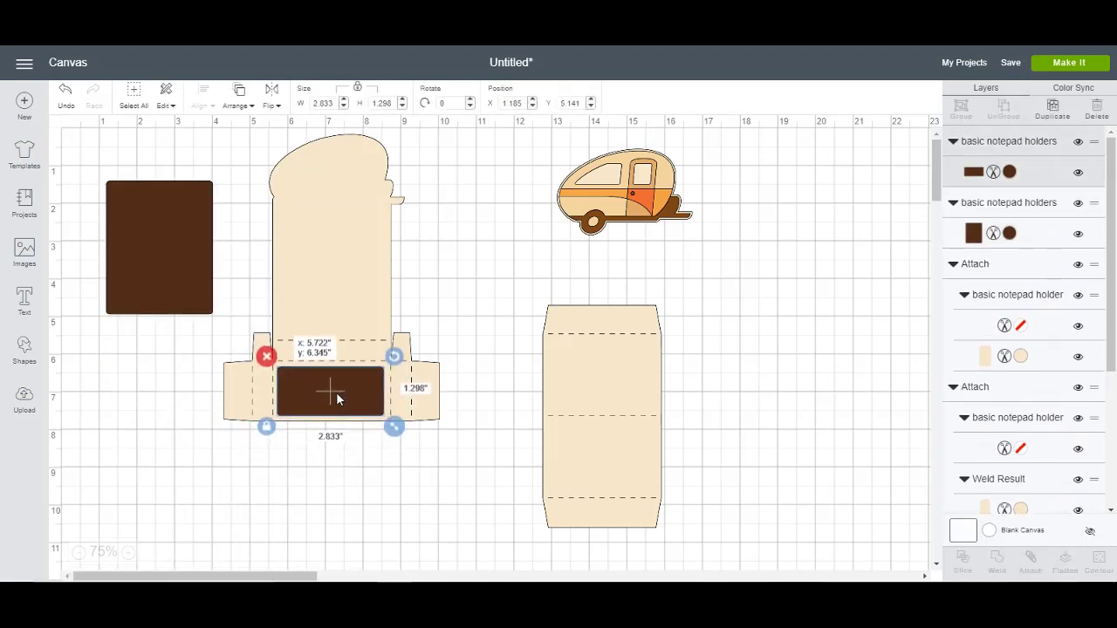
pyautogui.moveTo(144, 253)
pyautogui.mouseDown()
pyautogui.moveTo(311, 275)
pyautogui.moveTo(146, 276)
pyautogui.mouseUp()
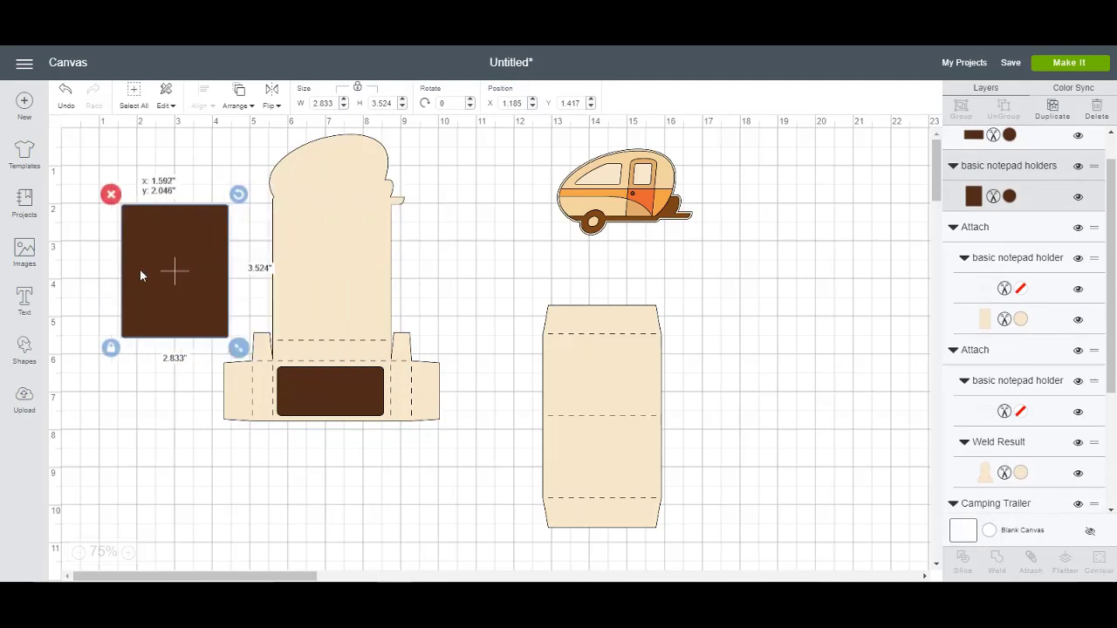
pyautogui.moveTo(302, 393)
pyautogui.mouseDown()
pyautogui.moveTo(122, 384)
pyautogui.moveTo(123, 367)
pyautogui.mouseUp()
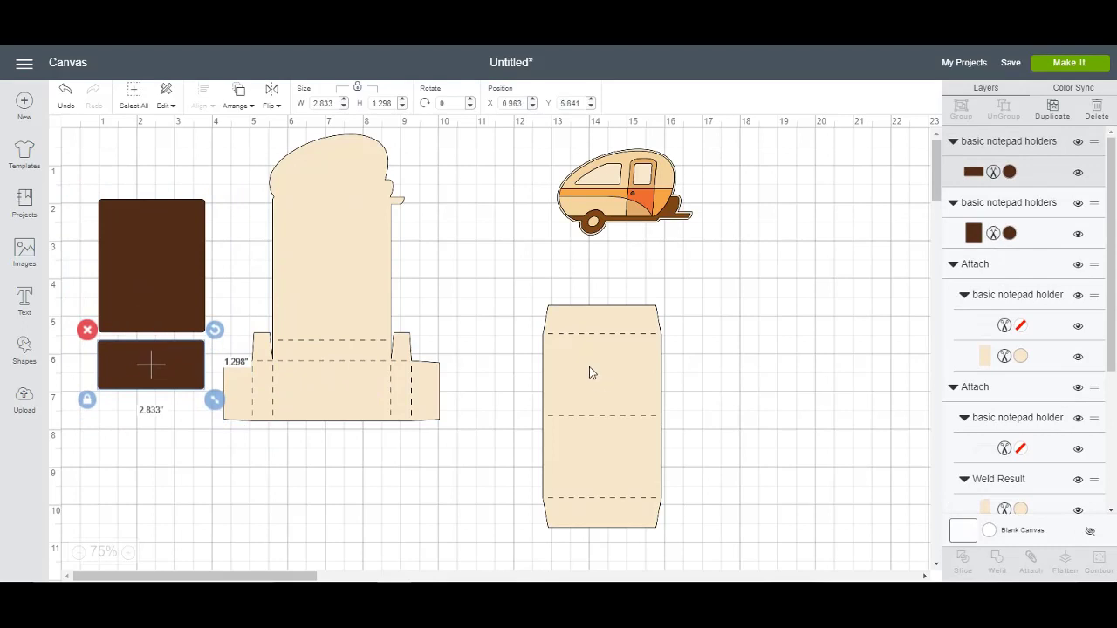
pyautogui.click(1074, 65)
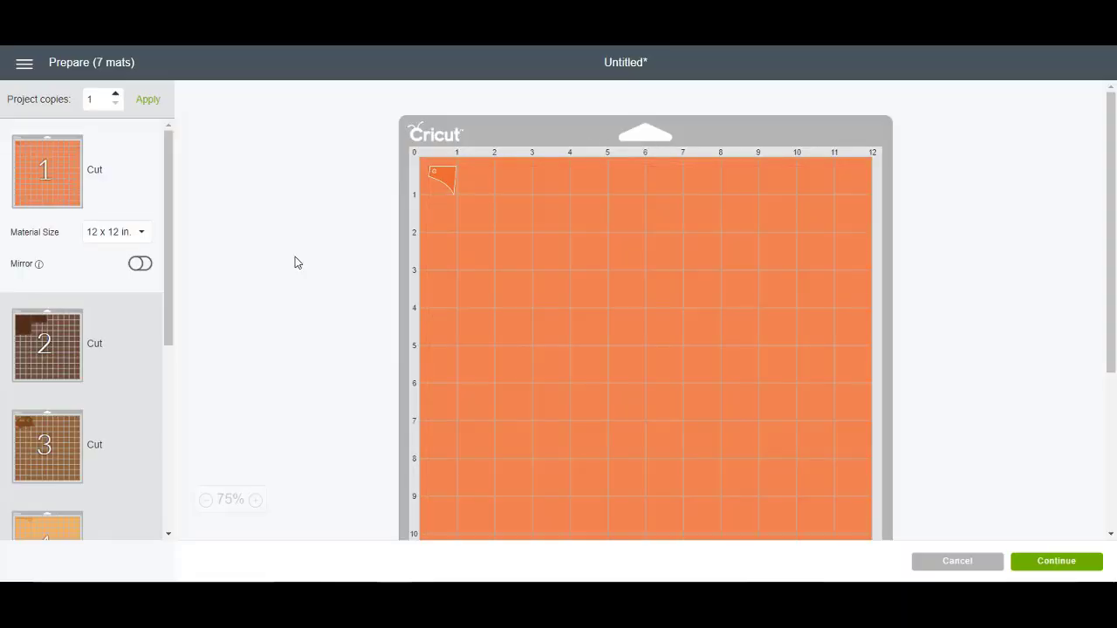
# Review the seven cutting mats, then cancel back to the design canvas.
pyautogui.scroll(-3, 65, 362)
pyautogui.scroll(-2, 68, 360)
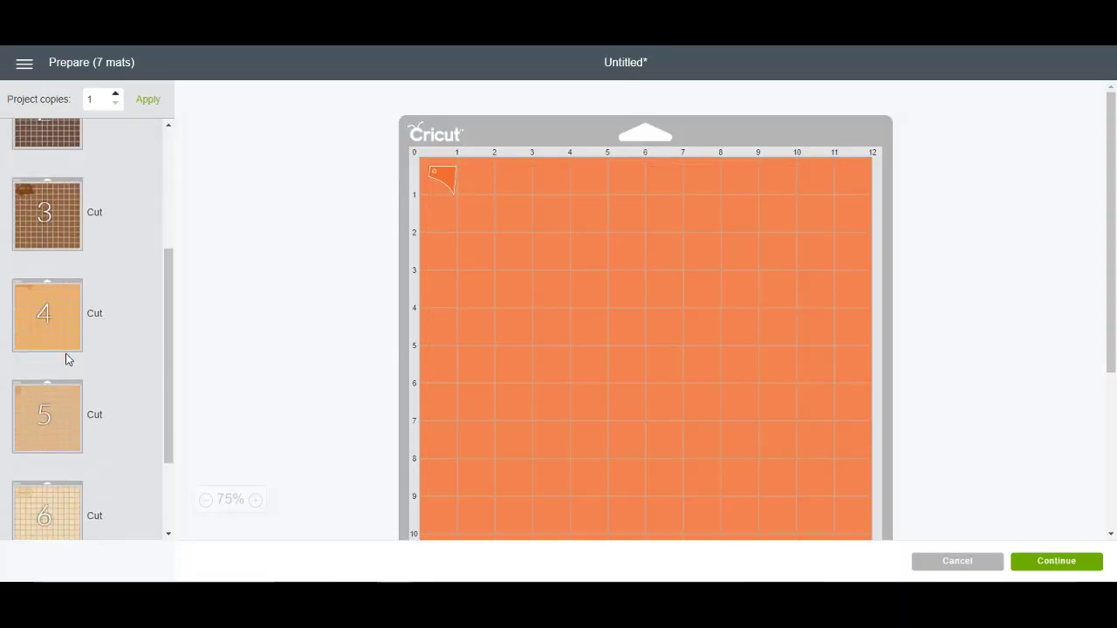
pyautogui.scroll(-2, 66, 358)
pyautogui.scroll(8, 67, 357)
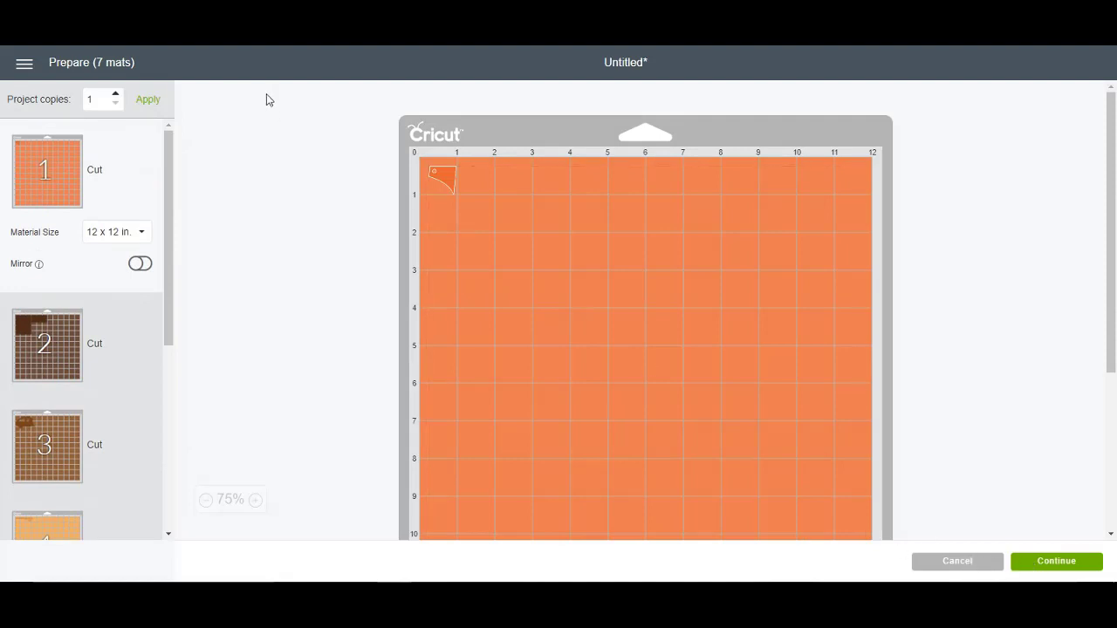
pyautogui.click(947, 563)
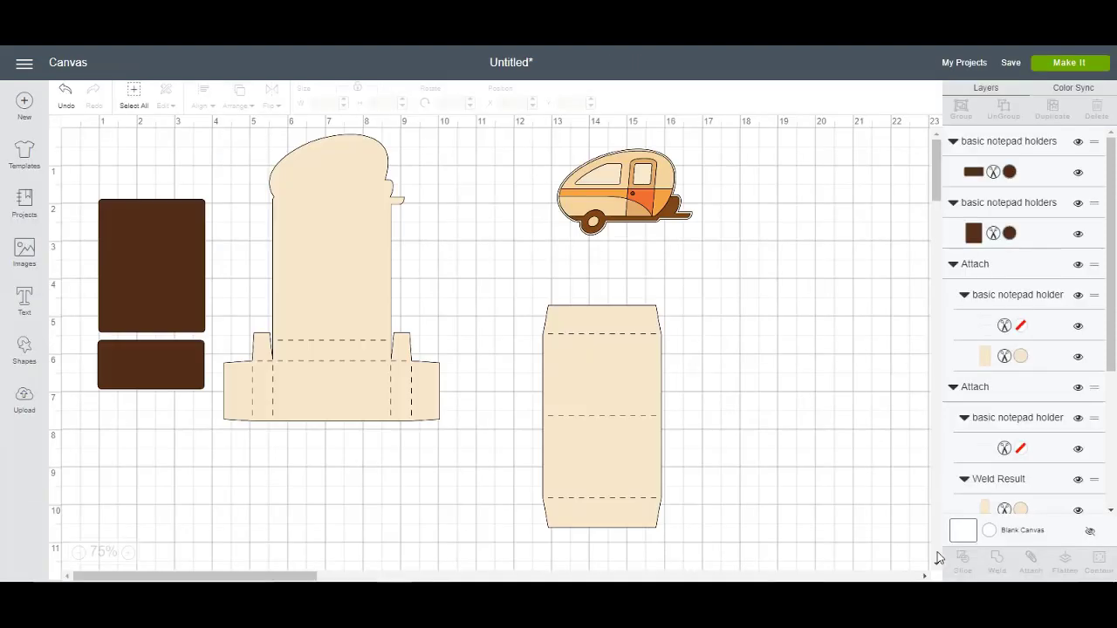